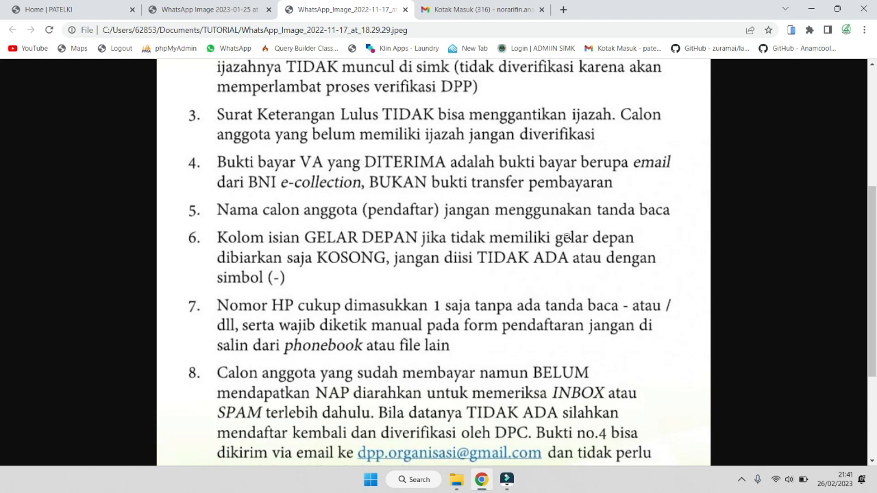
pyautogui.scroll(-1, 359, 209)
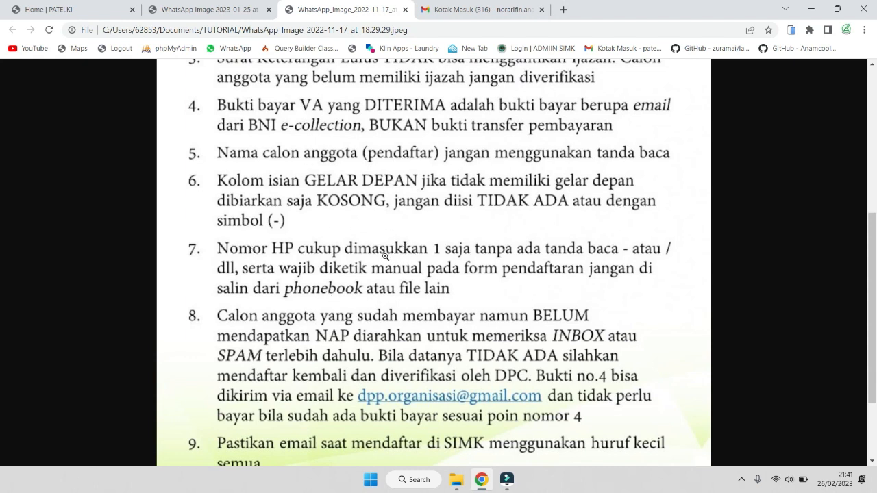
pyautogui.scroll(-1, 385, 256)
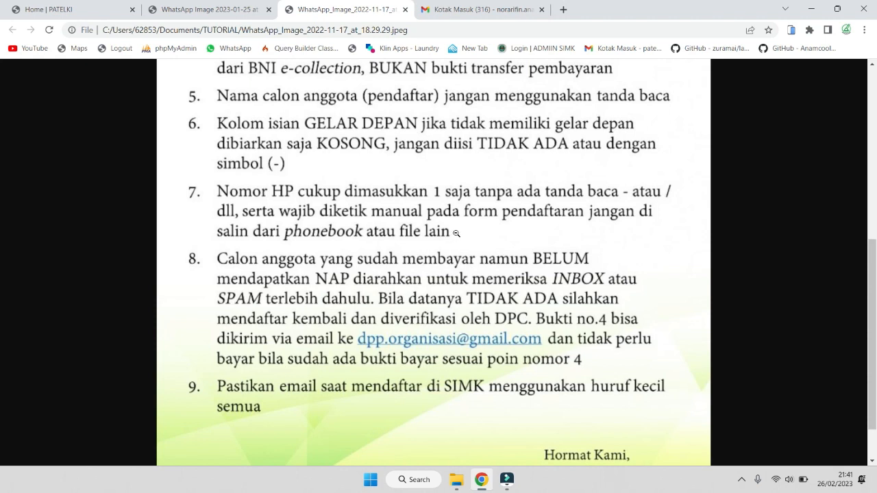
pyautogui.scroll(-1, 463, 259)
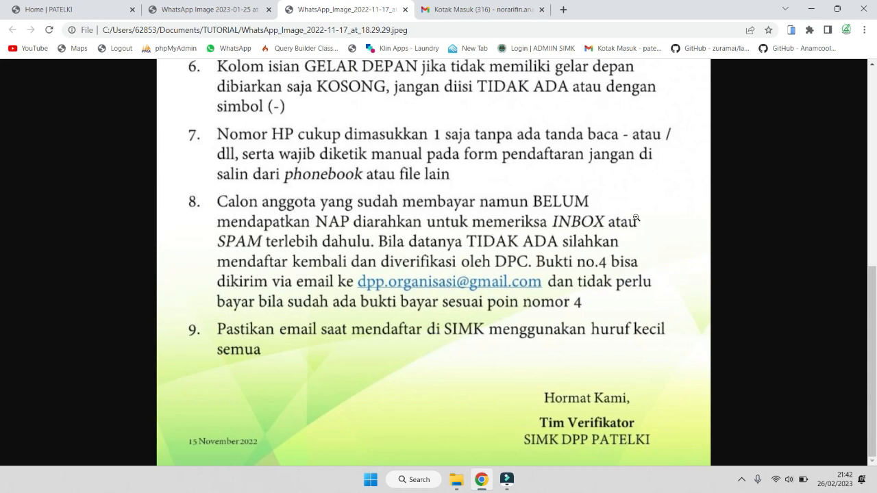
pyautogui.click(642, 307)
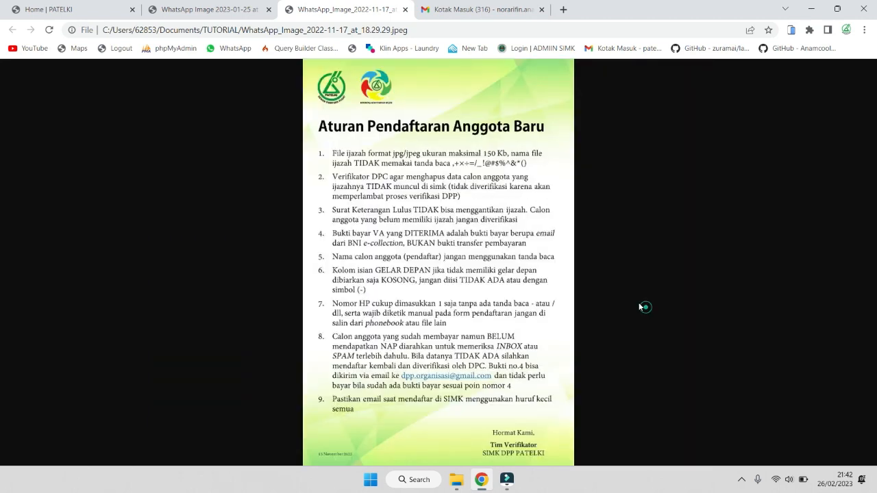
pyautogui.click(483, 349)
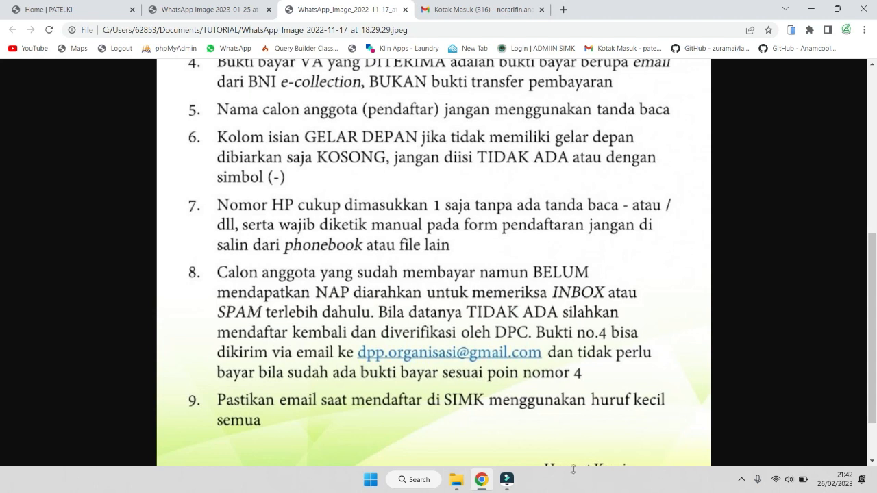
# On the PATELKI Registration Form, enter the member's full name and KTP number
pyautogui.click(36, 5)
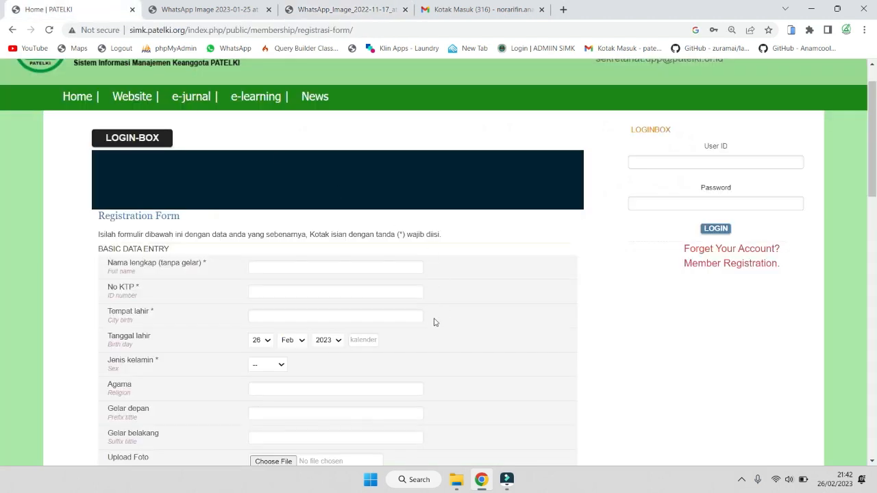
pyautogui.scroll(-1, 434, 322)
pyautogui.scroll(-1, 439, 189)
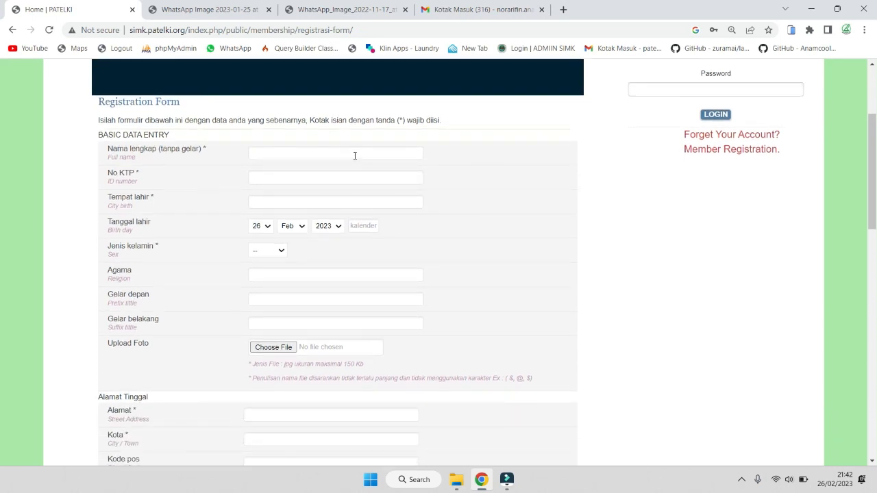
pyautogui.click(356, 156)
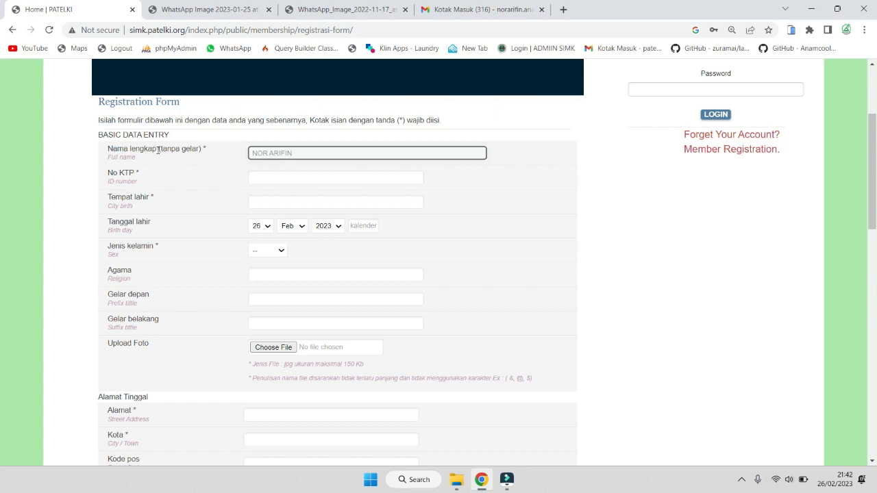
pyautogui.click(312, 177)
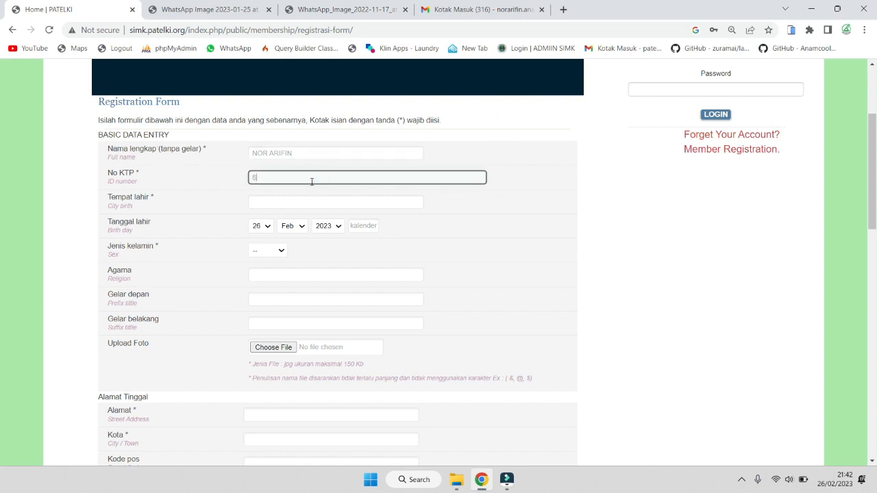
# Check the KTP number, then enter KUALA KAP as the place of birth
pyautogui.moveTo(315, 178); pyautogui.dragTo(223, 175)
pyautogui.click(331, 203)
pyautogui.click(317, 177)
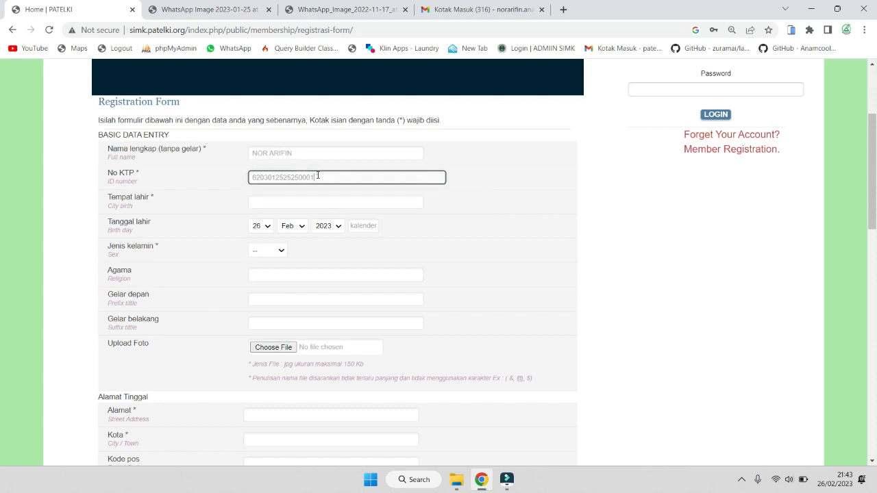
pyautogui.click(315, 199)
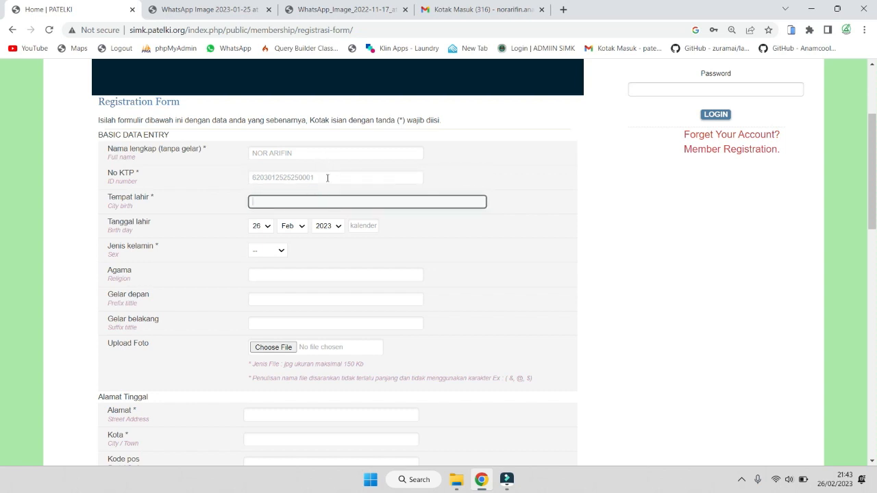
pyautogui.moveTo(328, 178); pyautogui.dragTo(239, 177)
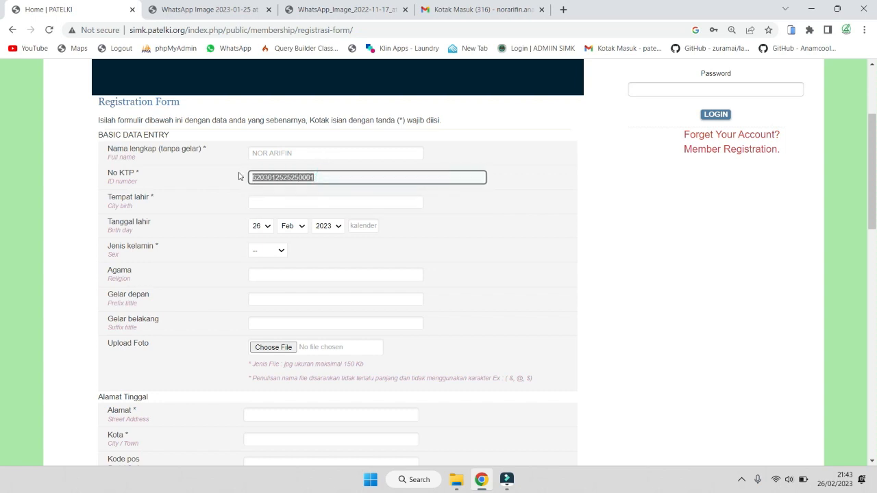
pyautogui.click(273, 200)
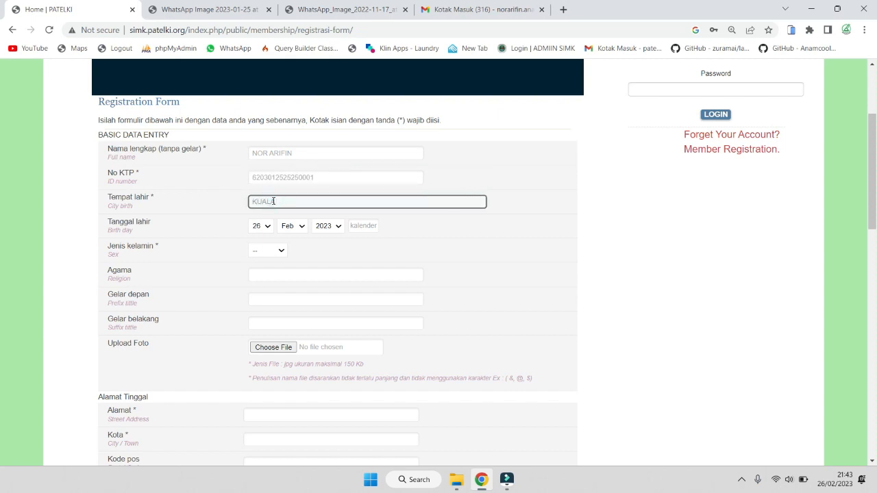
pyautogui.write('KUALA KAPUAS')
# Set the birth year to 2000, giving a birth date of 26 Feb 2000
pyautogui.click(343, 231)
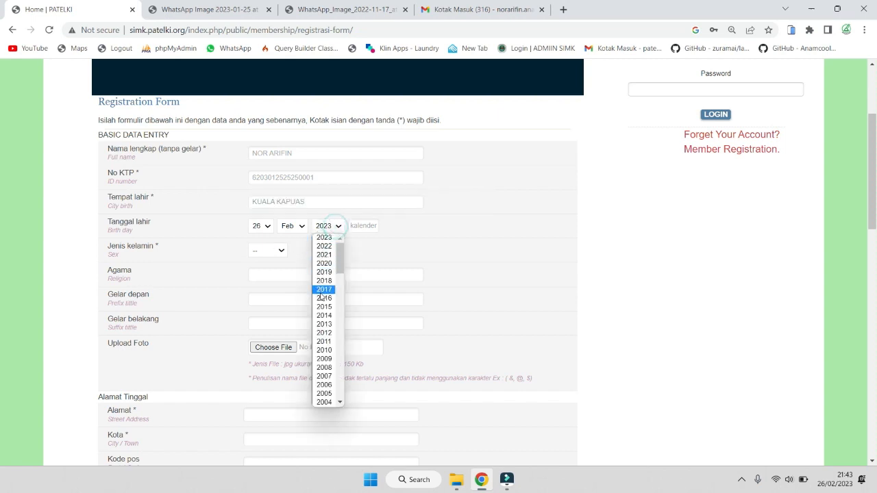
pyautogui.scroll(-1, 329, 268)
pyautogui.click(339, 172)
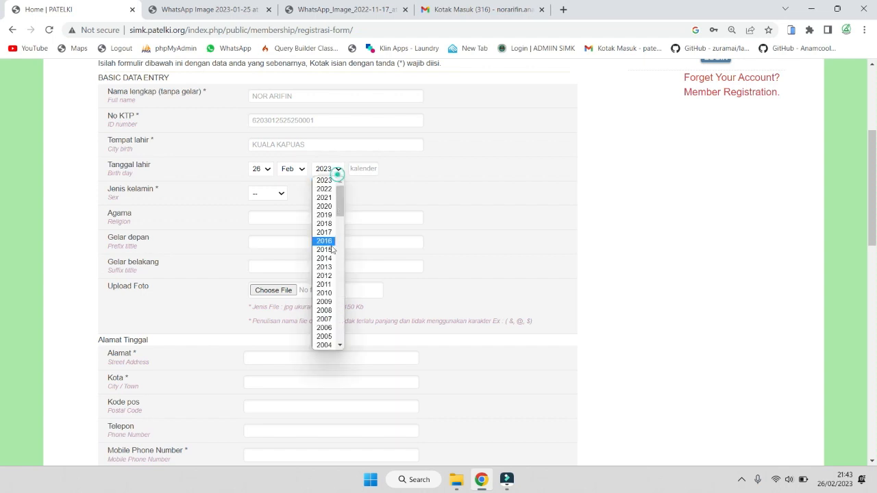
pyautogui.moveTo(340, 207); pyautogui.dragTo(340, 235)
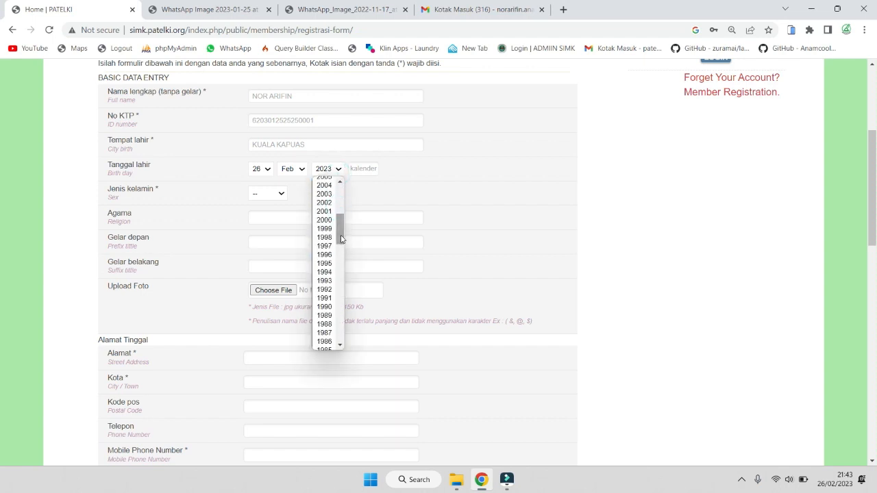
pyautogui.click(325, 220)
# Set the sex to Pria and the religion to Islam
pyautogui.click(278, 191)
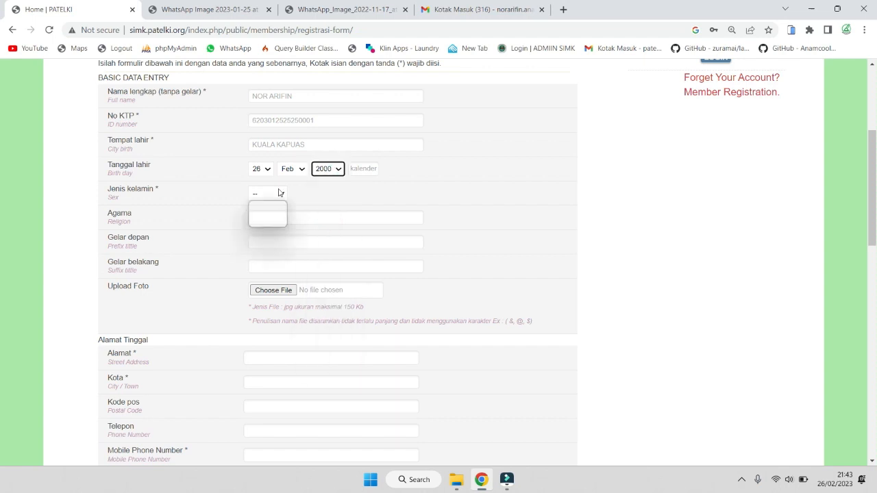
pyautogui.click(267, 214)
pyautogui.click(270, 218)
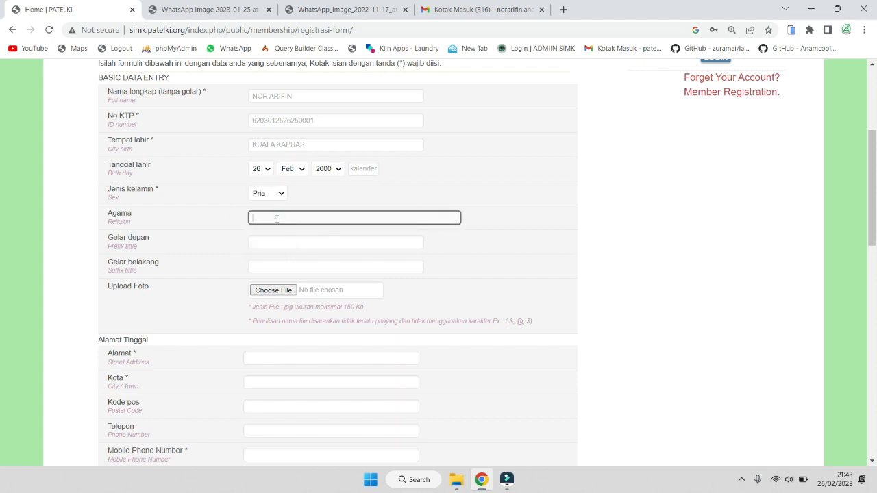
pyautogui.write('Is')
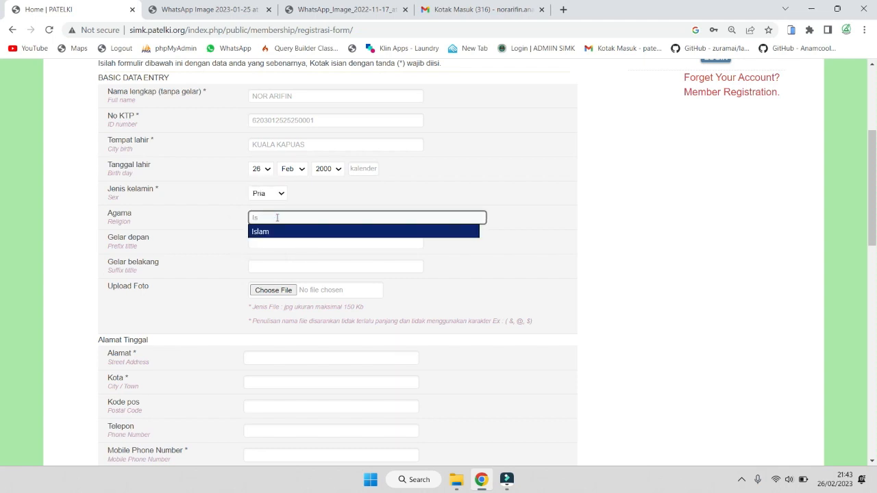
pyautogui.click(264, 233)
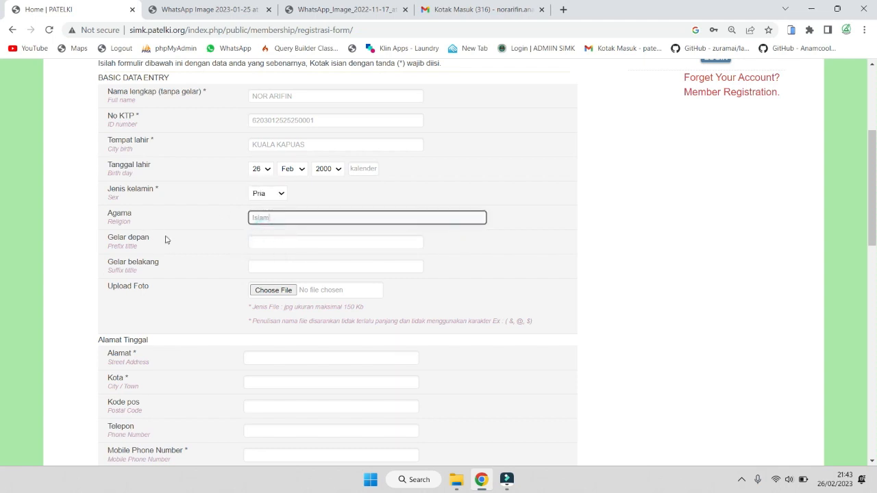
# Leave Gelar depan empty and enter A.Md AK as the Gelar belakang suffix title
pyautogui.scroll(-1, 241, 235)
pyautogui.click(261, 183)
pyautogui.click(257, 205)
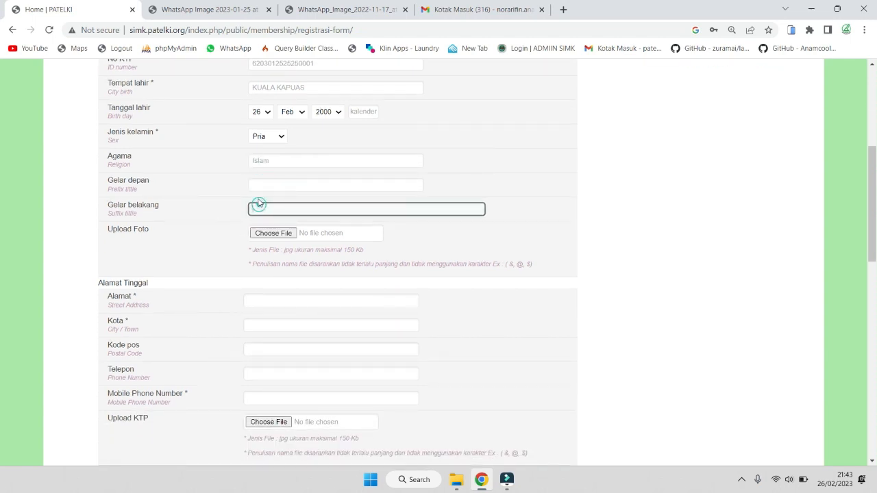
pyautogui.click(258, 184)
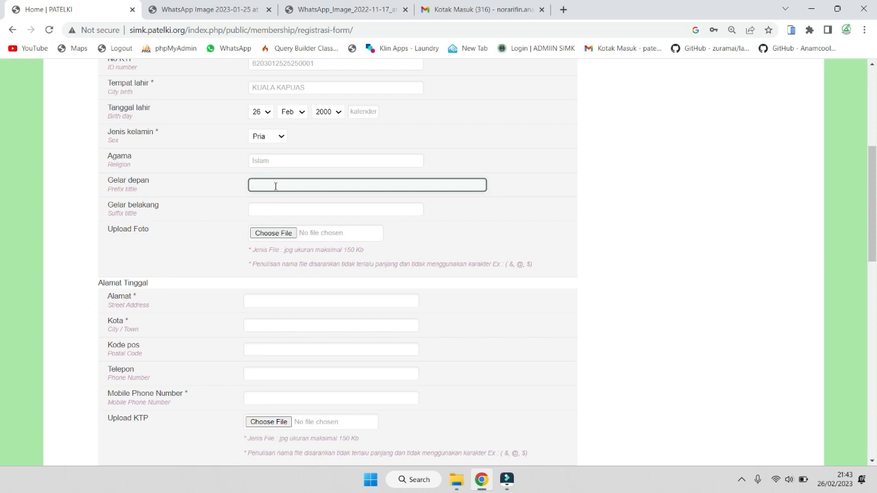
pyautogui.click(276, 208)
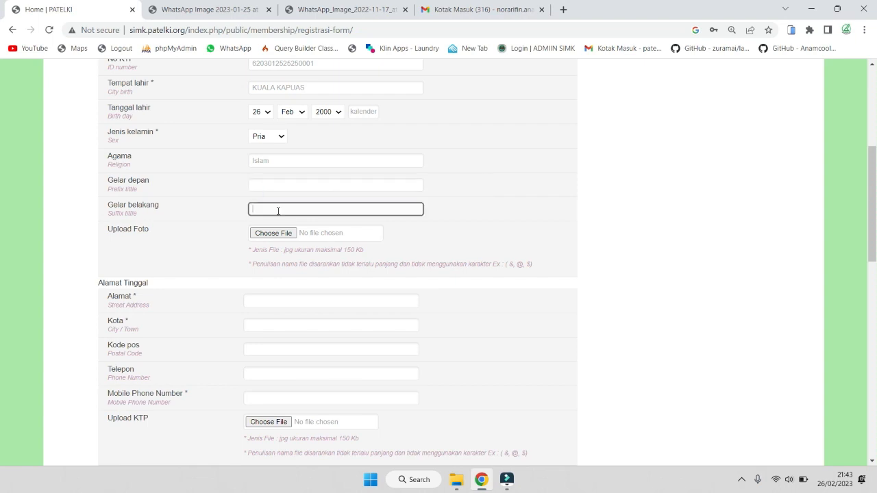
pyautogui.click(276, 185)
pyautogui.click(279, 207)
pyautogui.click(275, 182)
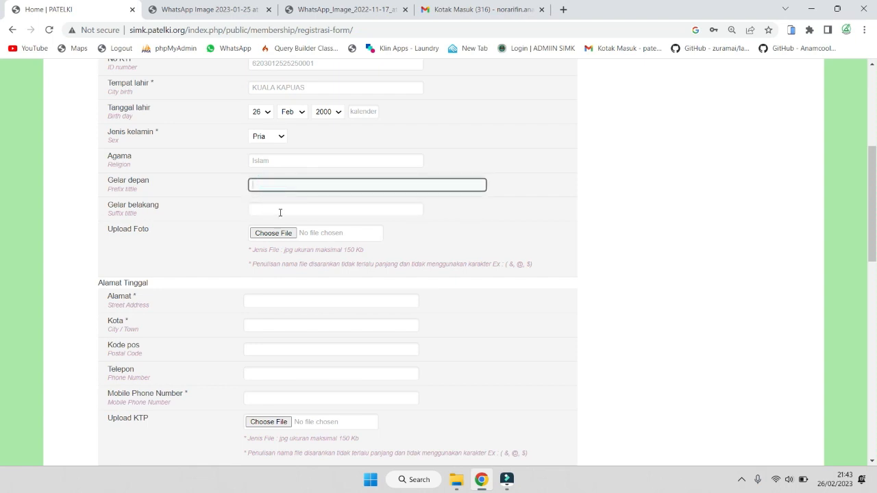
pyautogui.click(280, 208)
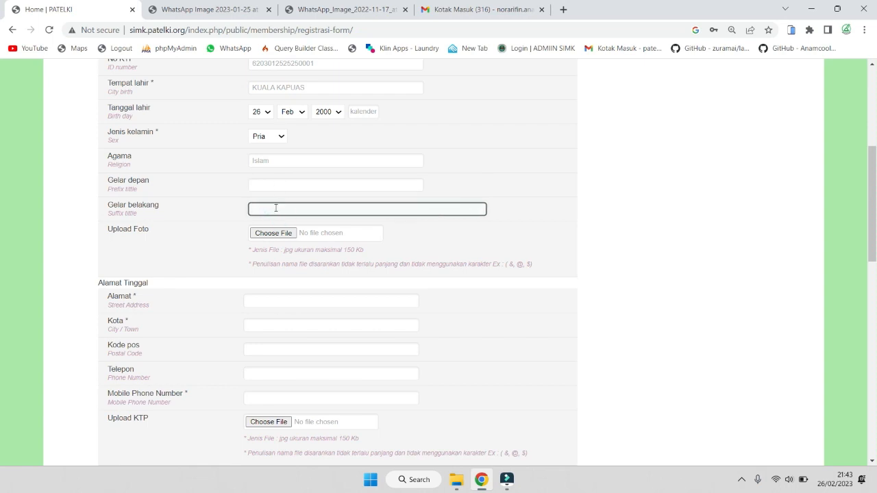
pyautogui.click(280, 182)
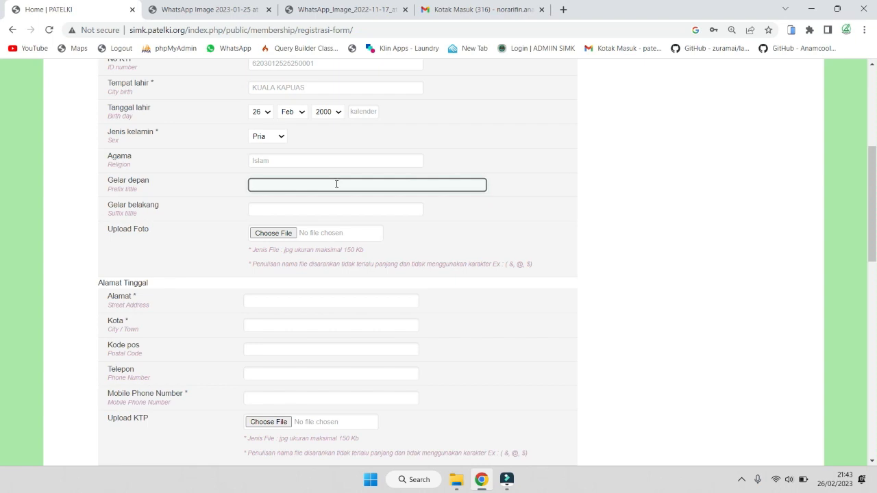
pyautogui.click(327, 208)
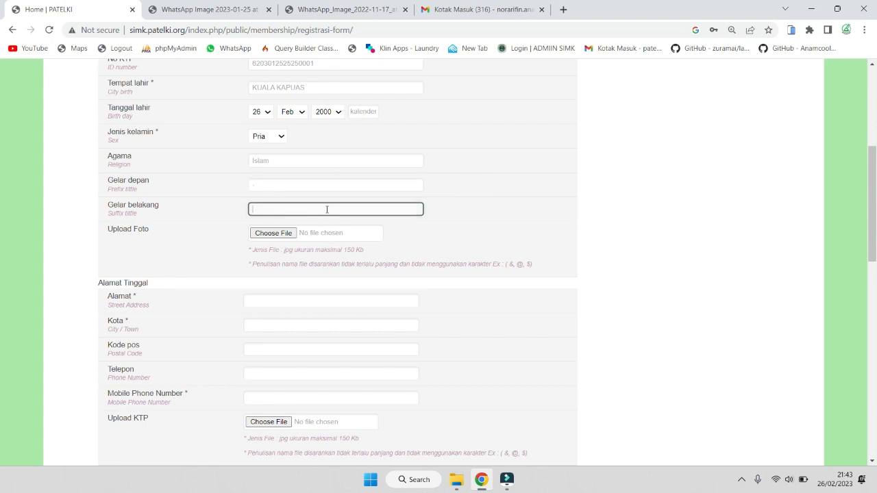
pyautogui.click(272, 184)
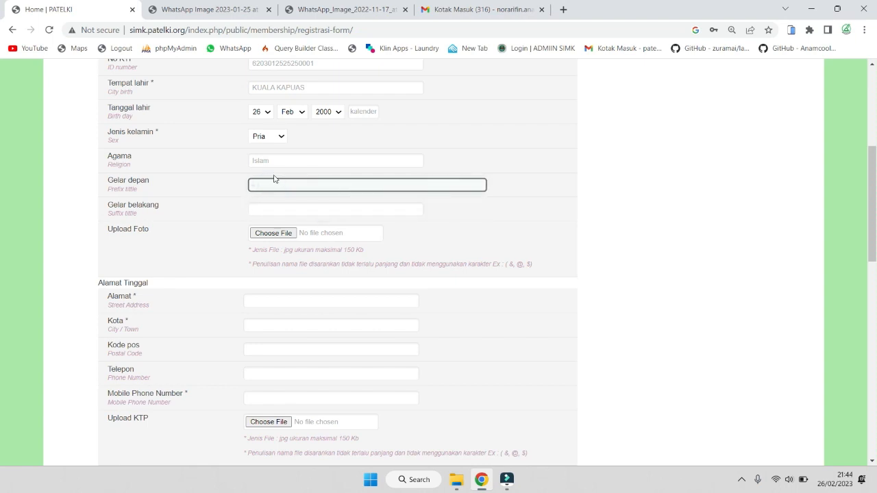
pyautogui.click(265, 214)
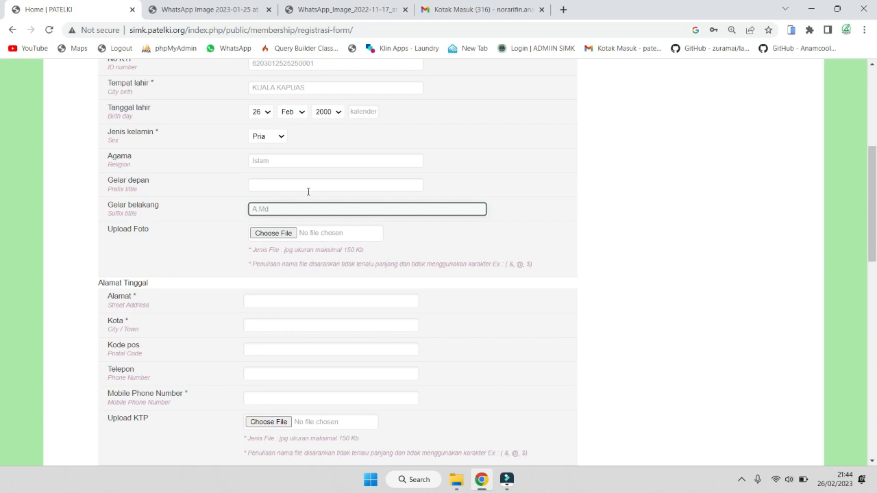
pyautogui.write('A.Md akak')
pyautogui.press('BackSpace')
pyautogui.press('BackSpace')
pyautogui.write('AK')
pyautogui.click(457, 480)
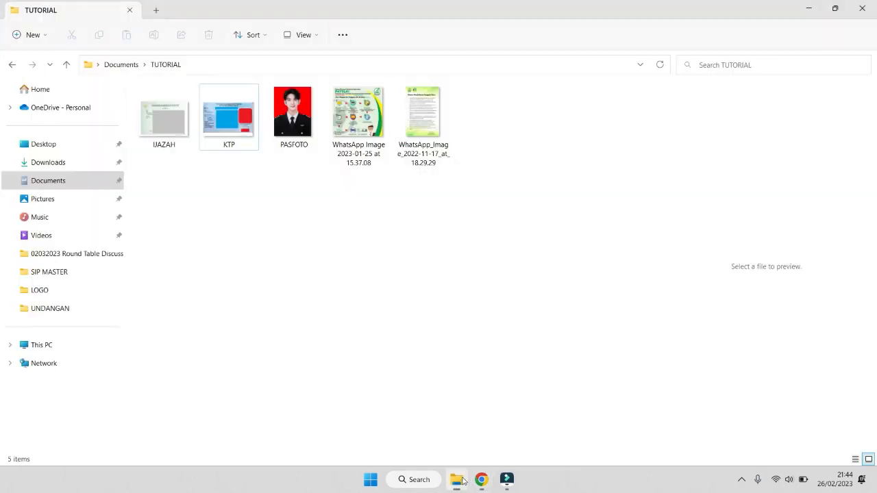
pyautogui.click(164, 122)
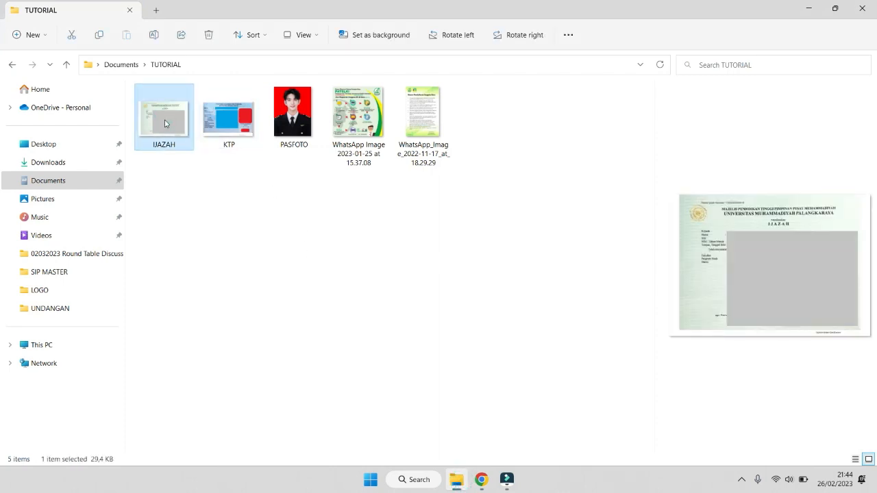
pyautogui.click(808, 8)
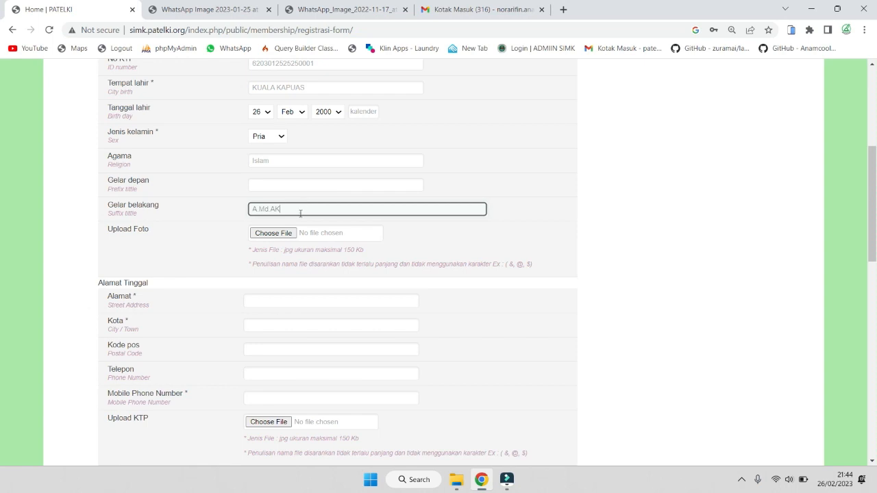
pyautogui.doubleClick(300, 213)
# Attach PASFOTO.jpg from Documents > TUTORIAL as the Upload Foto image
pyautogui.moveTo(269, 250); pyautogui.dragTo(368, 262)
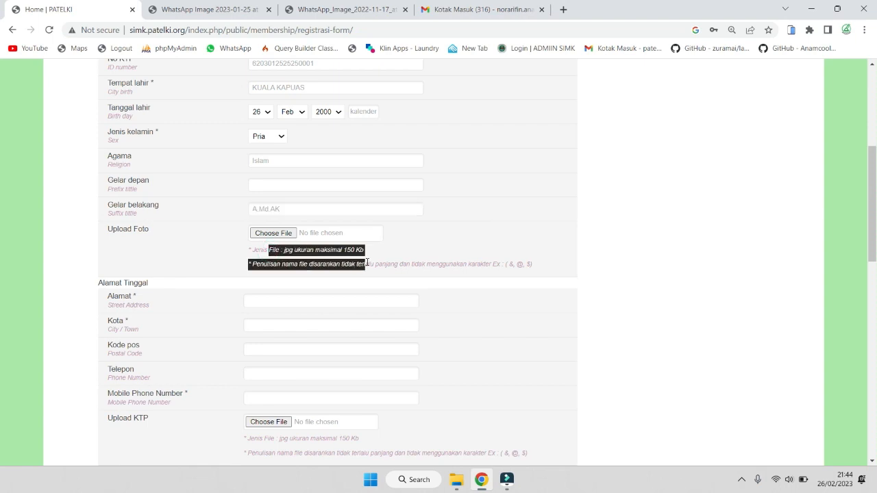
pyautogui.click(172, 244)
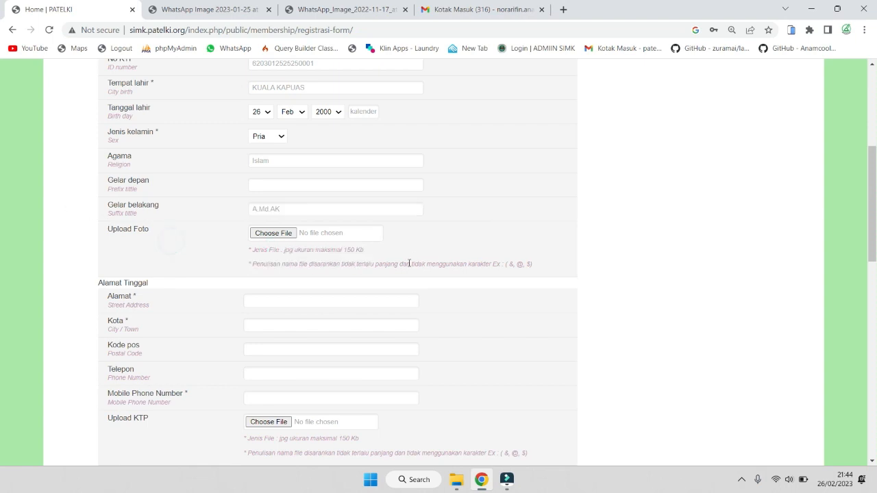
pyautogui.click(284, 233)
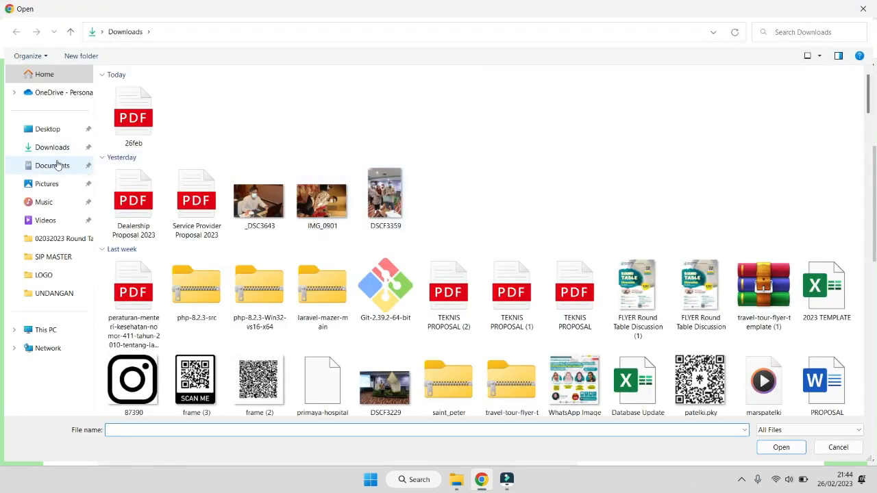
pyautogui.click(59, 165)
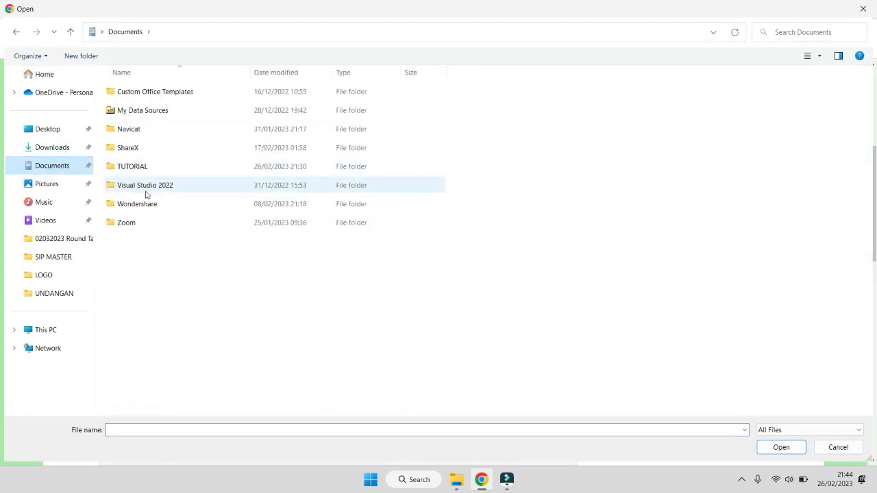
pyautogui.doubleClick(140, 165)
pyautogui.doubleClick(269, 123)
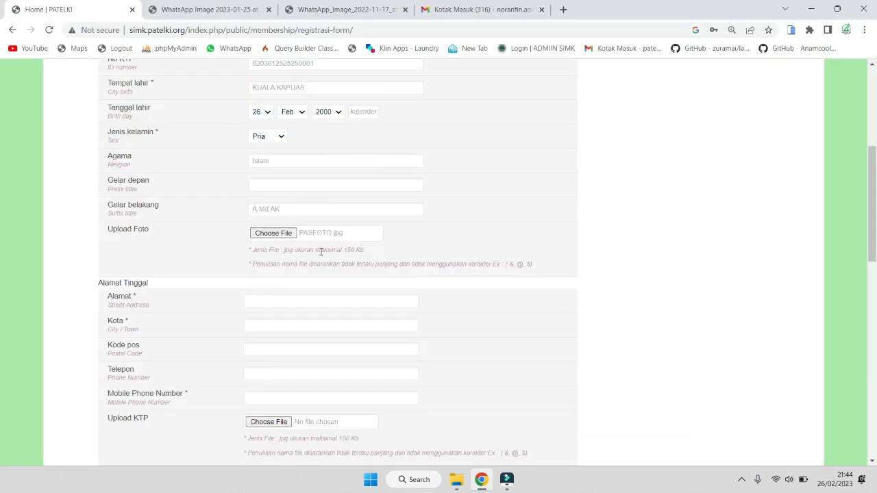
# Enter SESUAI KTP as the address and pick KOTA PALANGKA RAYA as the city
pyautogui.scroll(-1, 371, 237)
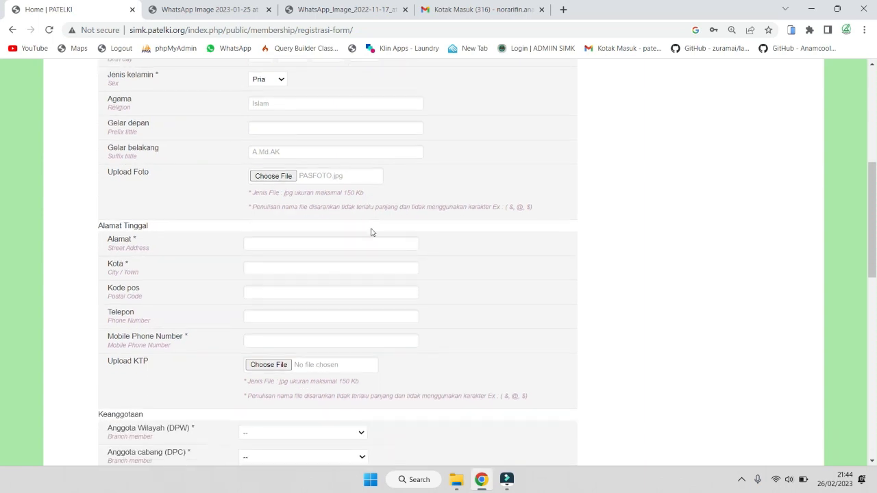
pyautogui.scroll(-2, 370, 226)
pyautogui.click(289, 131)
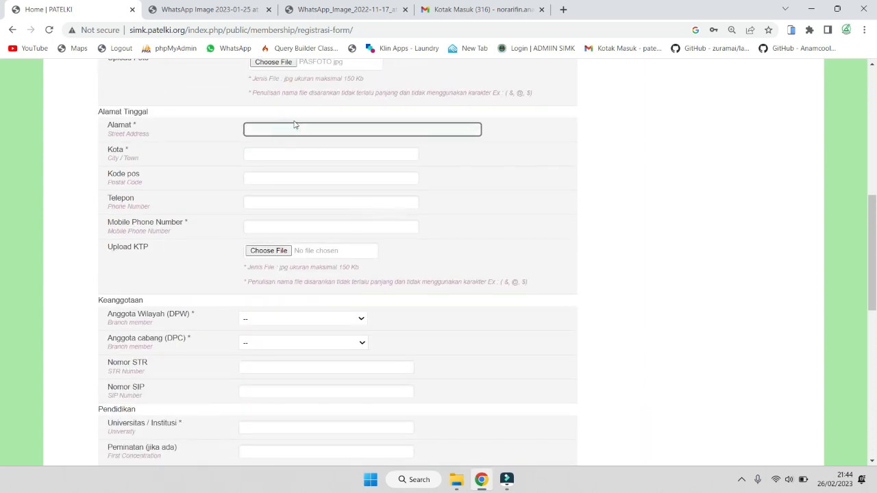
pyautogui.write('SESUAI')
pyautogui.write('KTP')
pyautogui.click(312, 159)
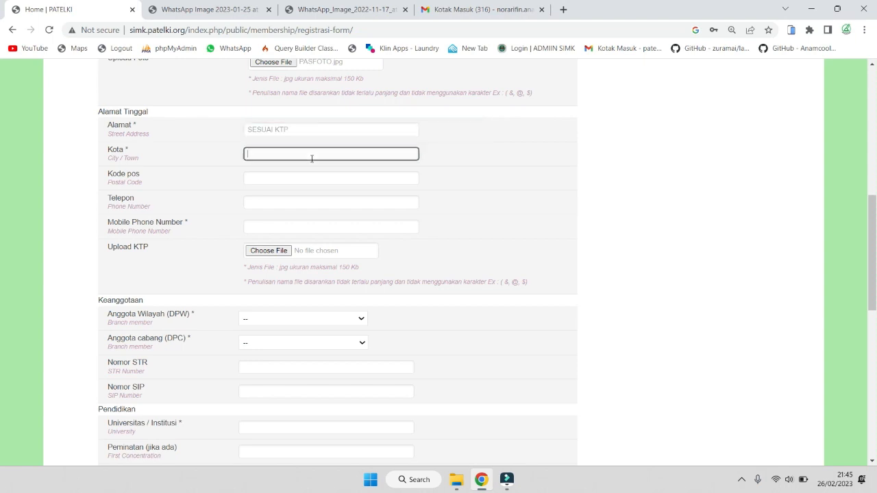
pyautogui.click(312, 158)
pyautogui.write('Palanf')
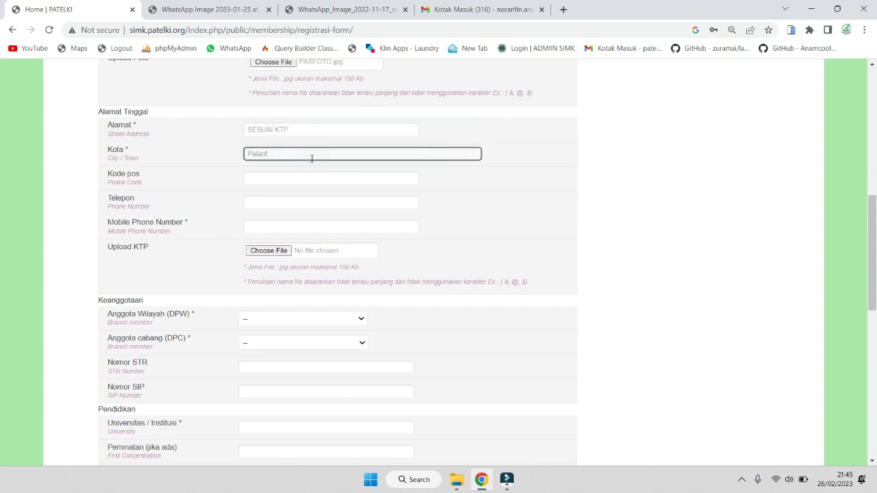
pyautogui.press('BackSpace')
pyautogui.press('BackSpace')
pyautogui.press('BackSpace')
pyautogui.press('BackSpace')
pyautogui.press('BackSpace')
pyautogui.press('BackSpace')
pyautogui.write('g')
pyautogui.write('Pal')
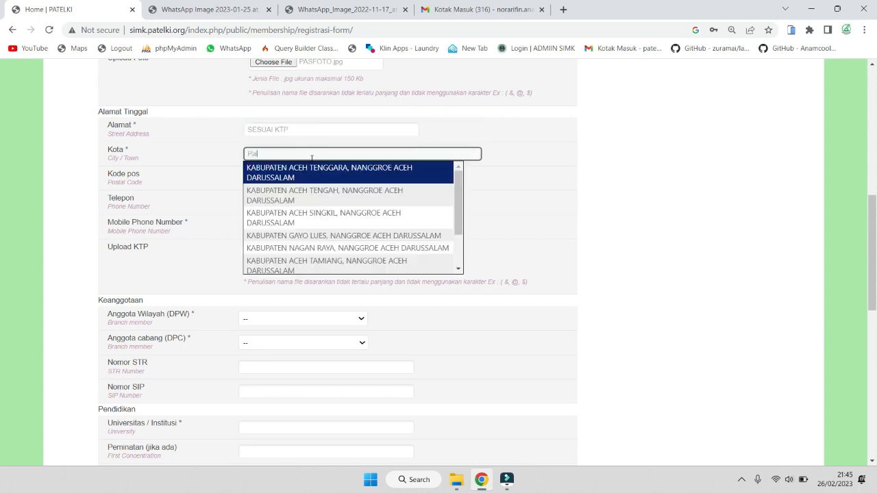
pyautogui.write('angkaANGKA RAYA')
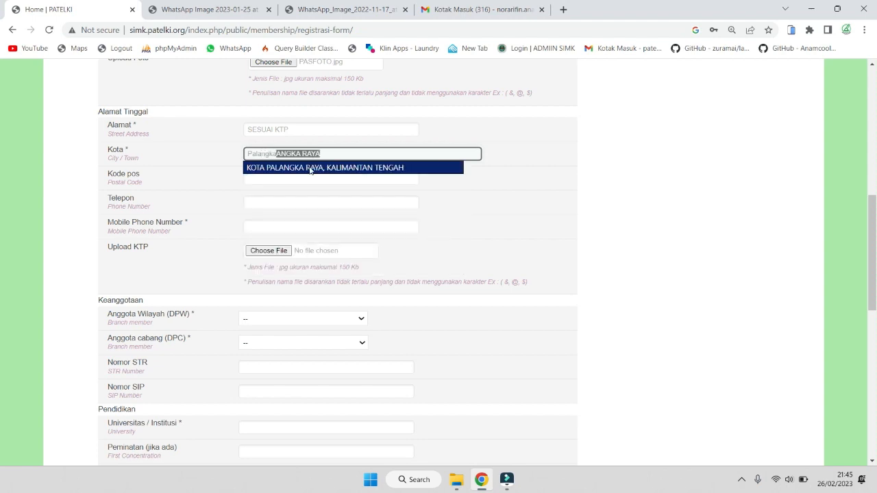
pyautogui.click(314, 172)
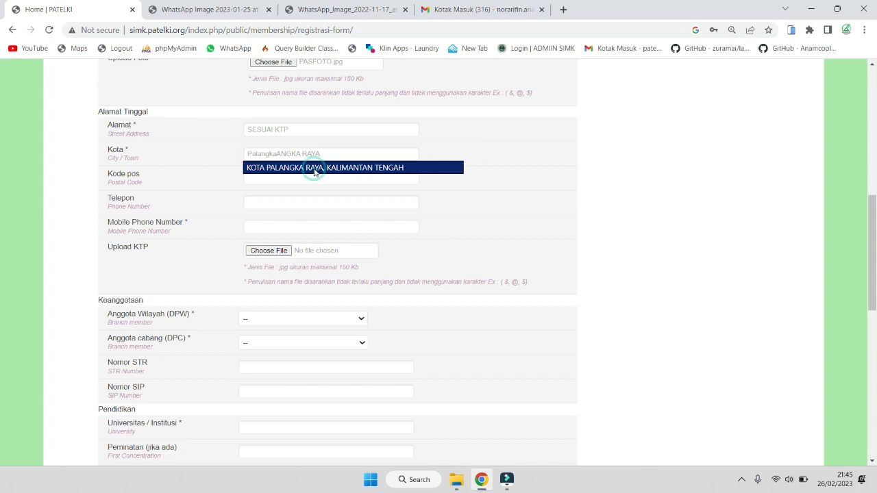
pyautogui.click(314, 172)
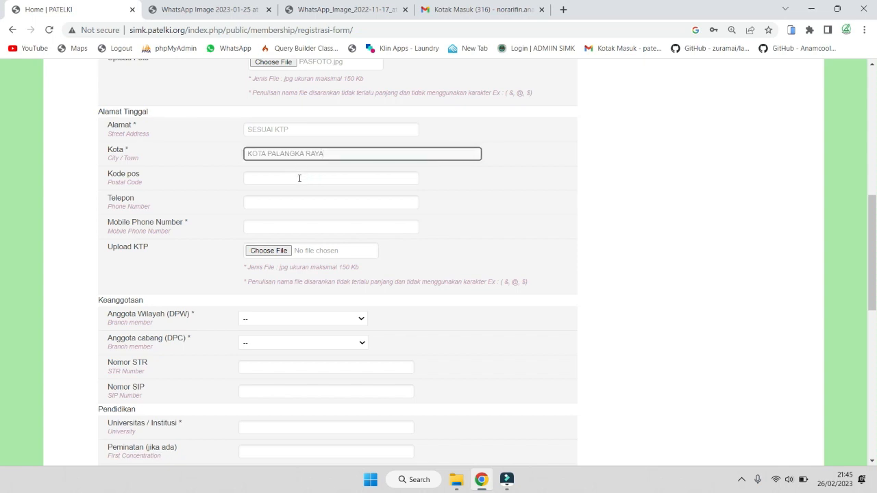
# Fill in postal code 73114 and the member's single mobile phone number
pyautogui.click(298, 177)
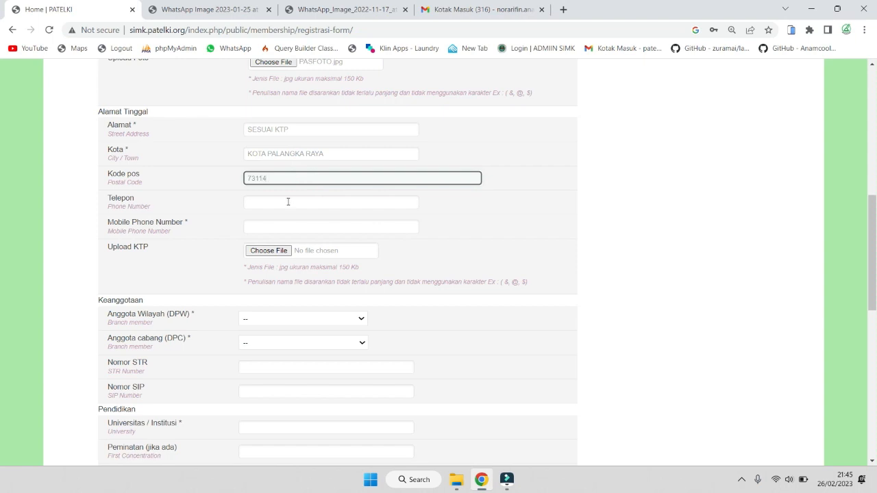
pyautogui.click(287, 202)
pyautogui.click(273, 173)
pyautogui.hotkey('ctrl', 'a')
pyautogui.click(264, 205)
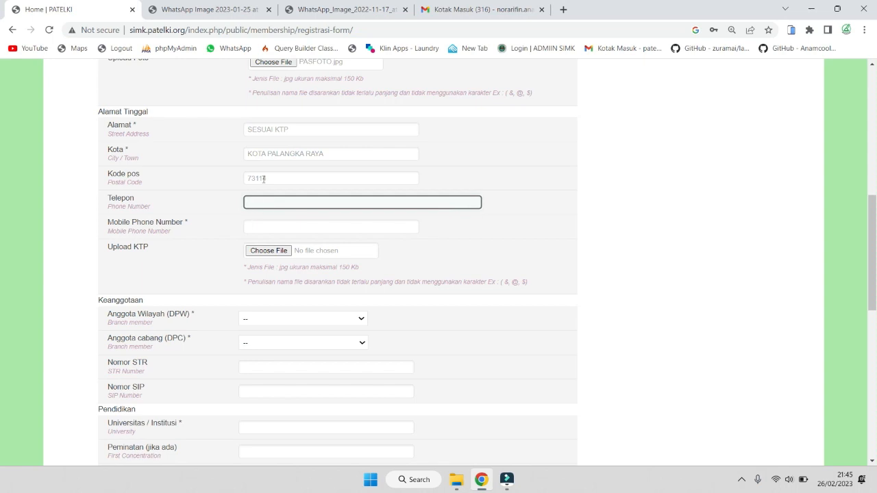
pyautogui.click(269, 226)
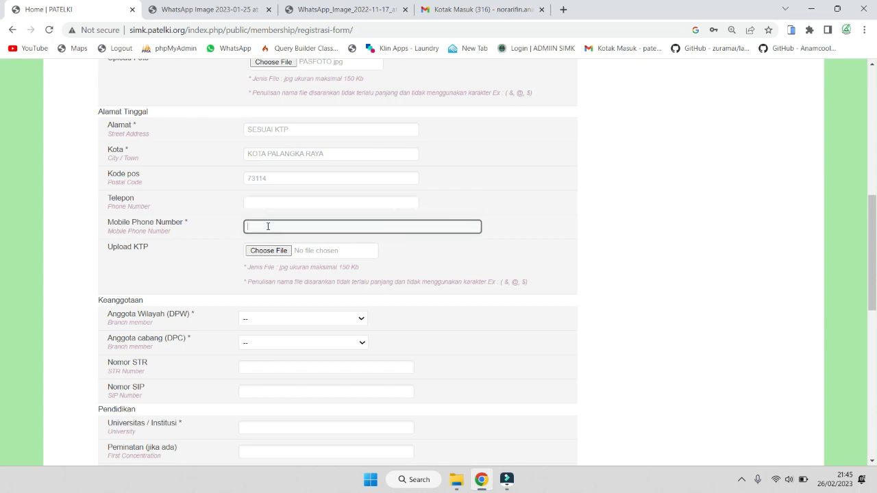
pyautogui.moveTo(299, 226); pyautogui.dragTo(229, 217)
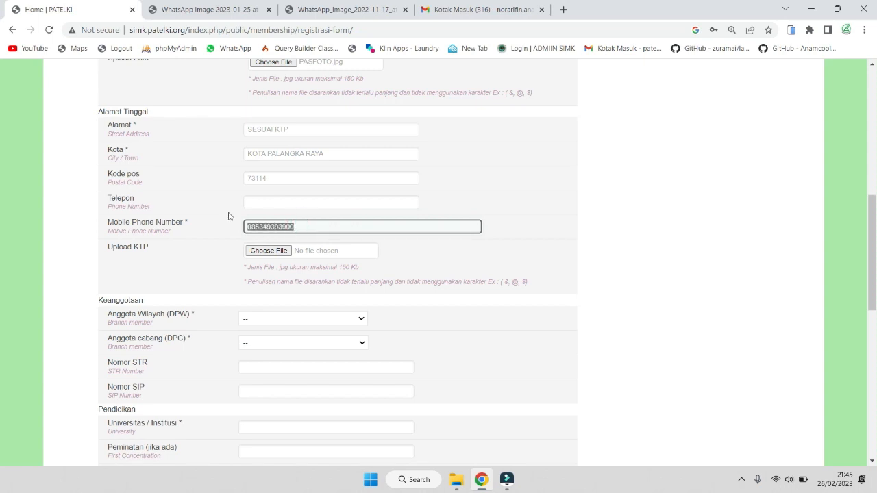
pyautogui.click(315, 227)
pyautogui.write('/0852')
pyautogui.moveTo(314, 228); pyautogui.dragTo(296, 226)
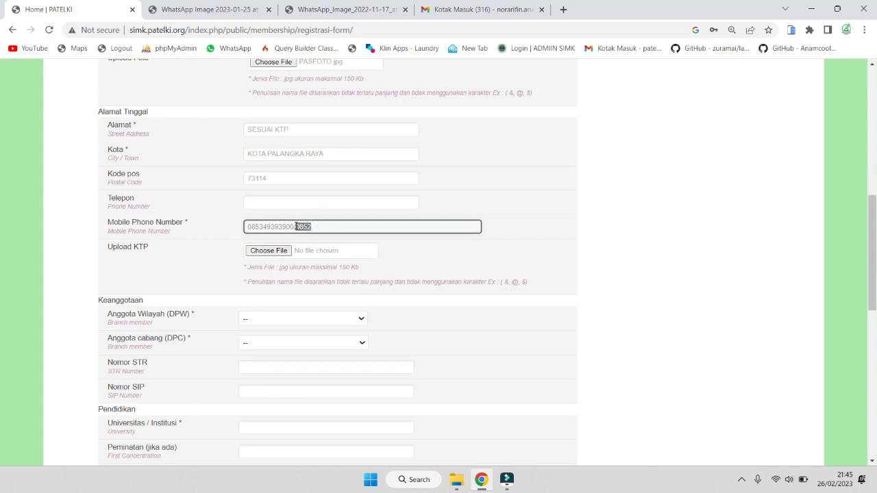
pyautogui.press('BackSpace')
pyautogui.press('BackSpace')
pyautogui.tripleClick(115, 247)
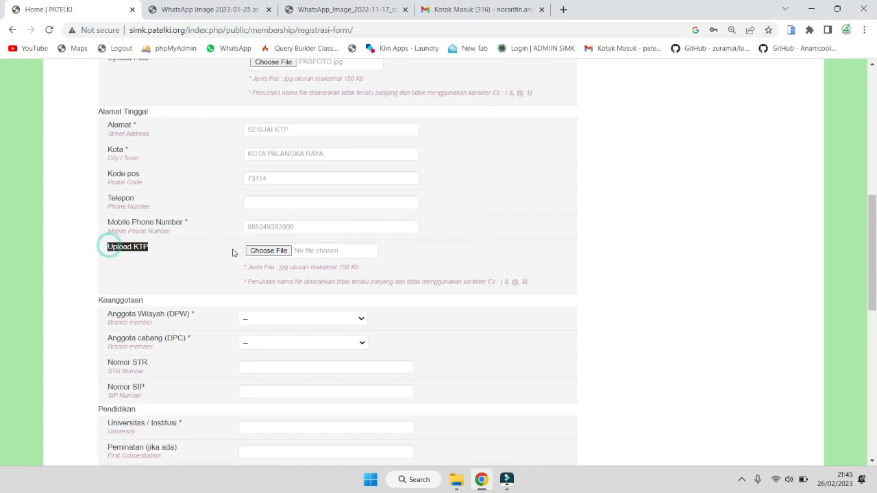
# Attach KTP.jpg from the TUTORIAL folder as the Upload KTP image
pyautogui.click(253, 251)
pyautogui.doubleClick(221, 110)
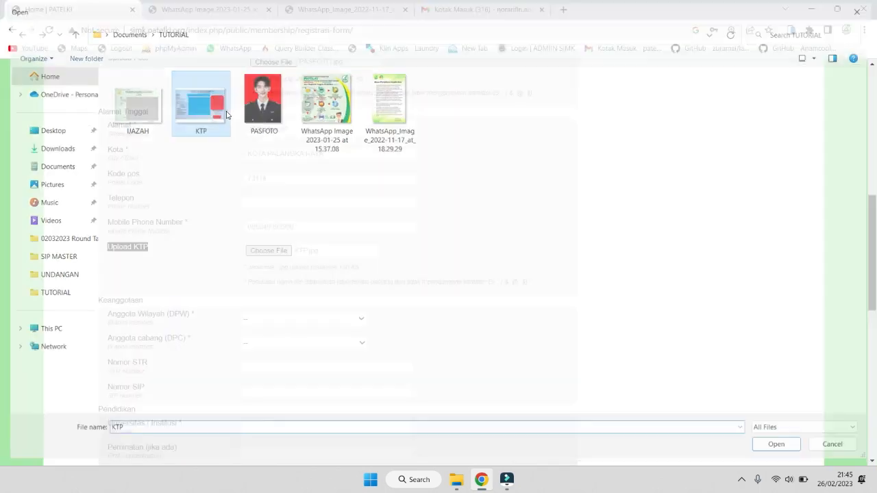
pyautogui.moveTo(263, 268); pyautogui.dragTo(361, 272)
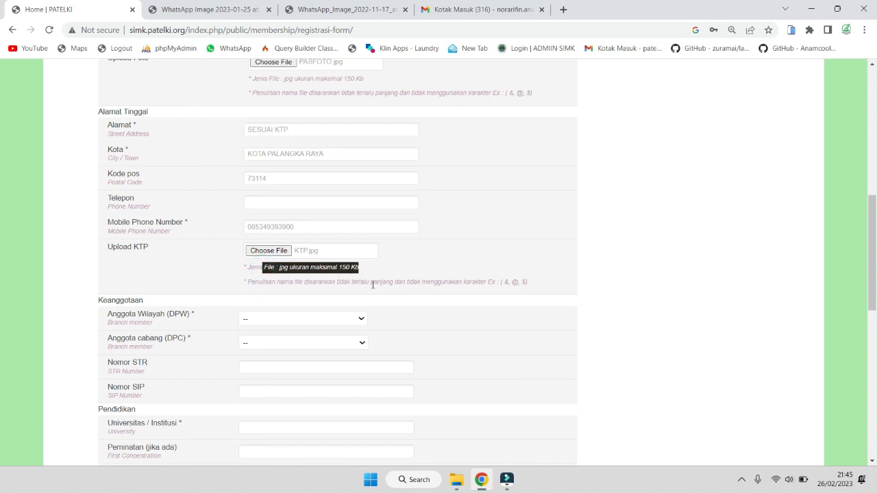
pyautogui.scroll(-2, 335, 284)
pyautogui.click(397, 200)
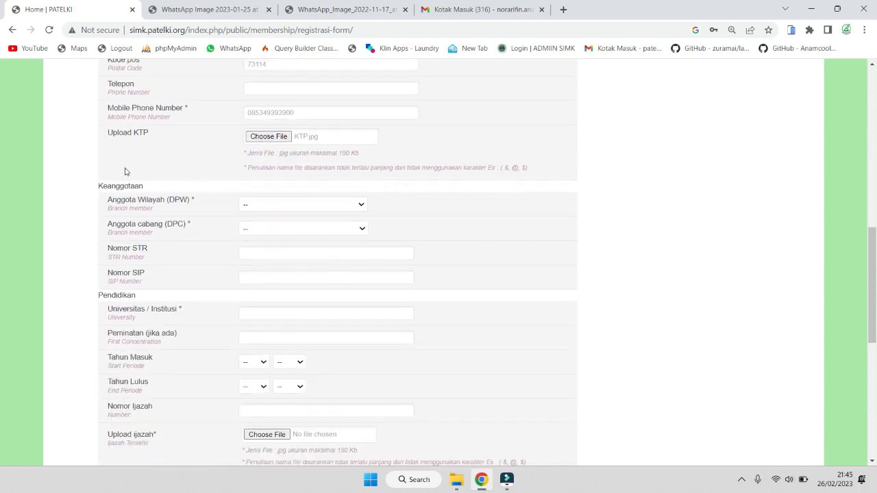
pyautogui.scroll(-1, 398, 185)
pyautogui.scroll(2, 399, 165)
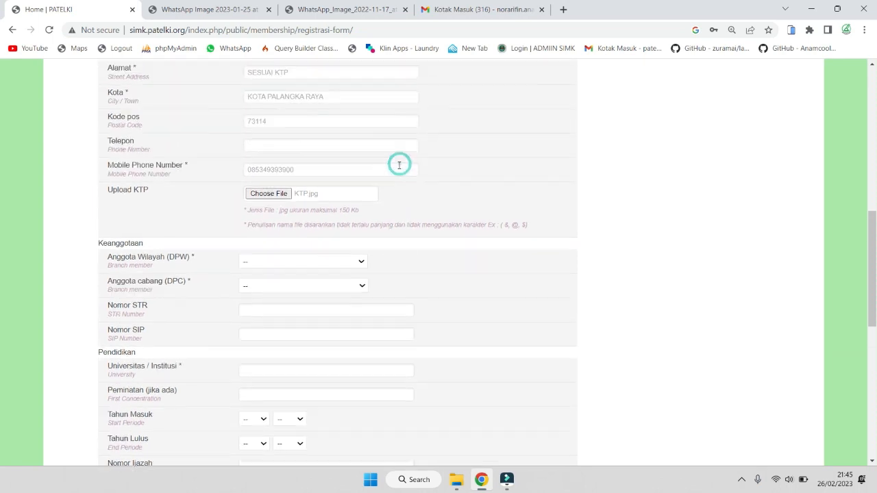
pyautogui.scroll(-1, 376, 238)
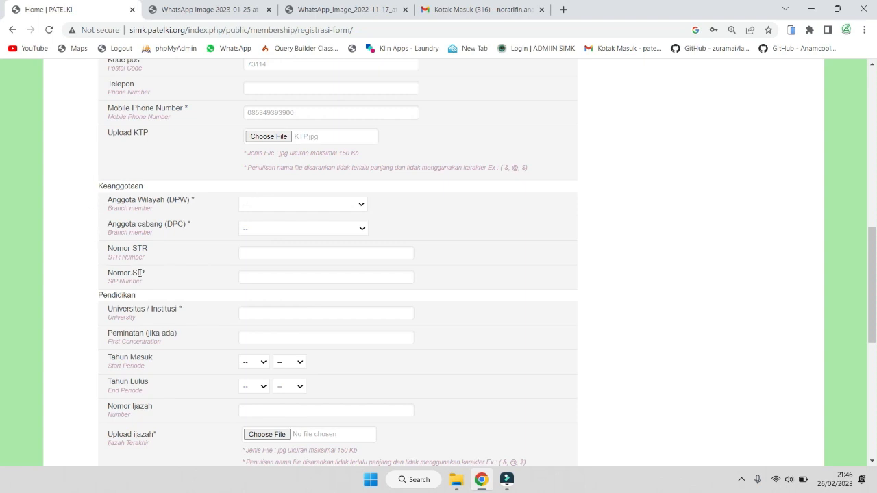
# Set the DPW to KALIMANTAN TENGAH and the DPC branch to KOTA PALANGKA RAYA
pyautogui.click(362, 207)
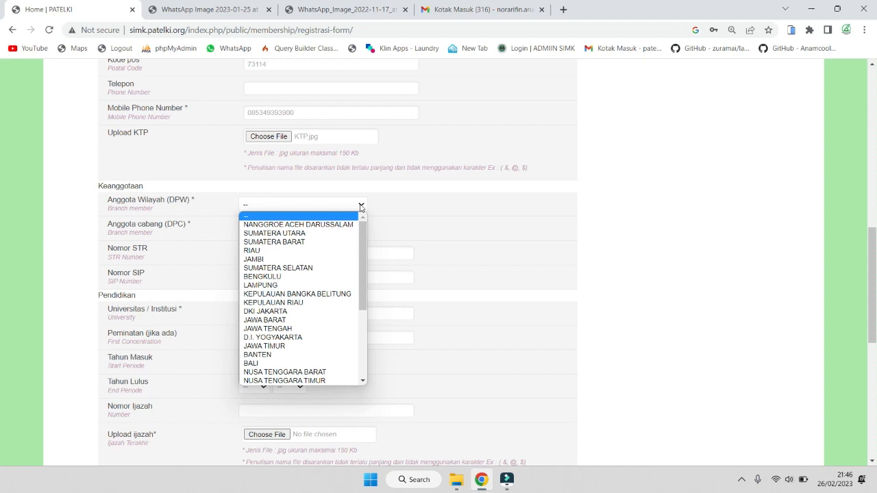
pyautogui.press('k')
pyautogui.press('a')
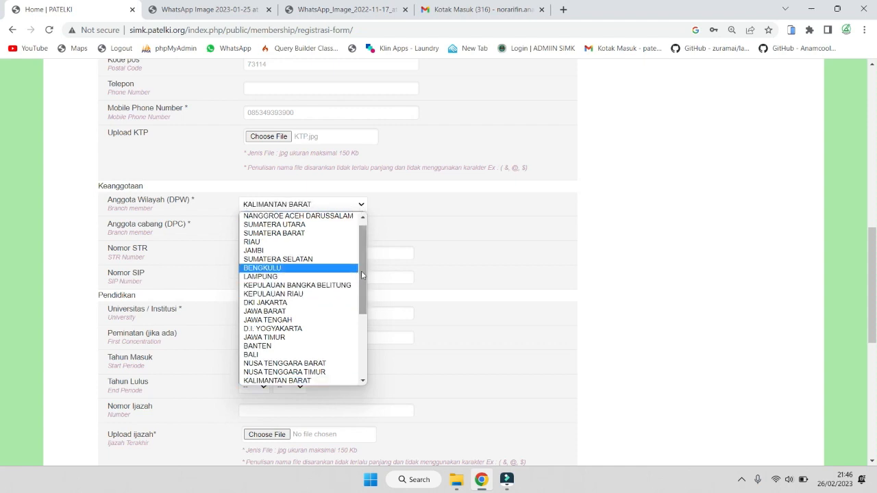
pyautogui.scroll(-3, 361, 271)
pyautogui.click(330, 322)
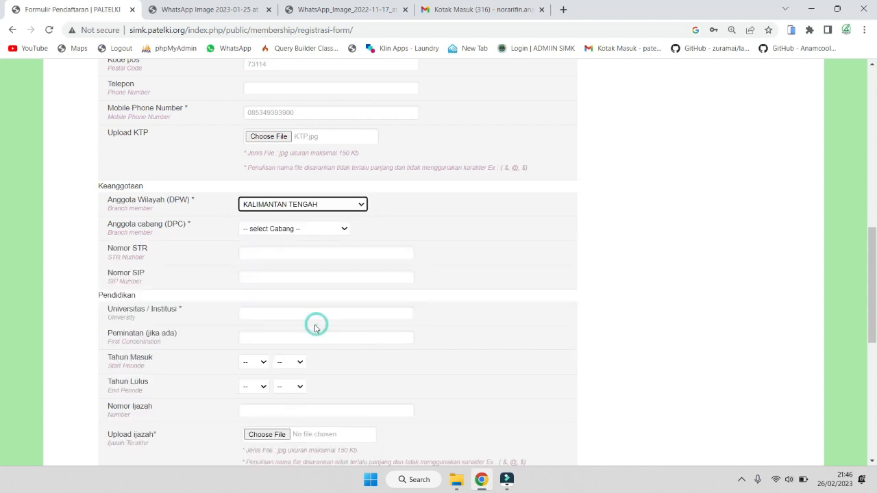
pyautogui.click(328, 230)
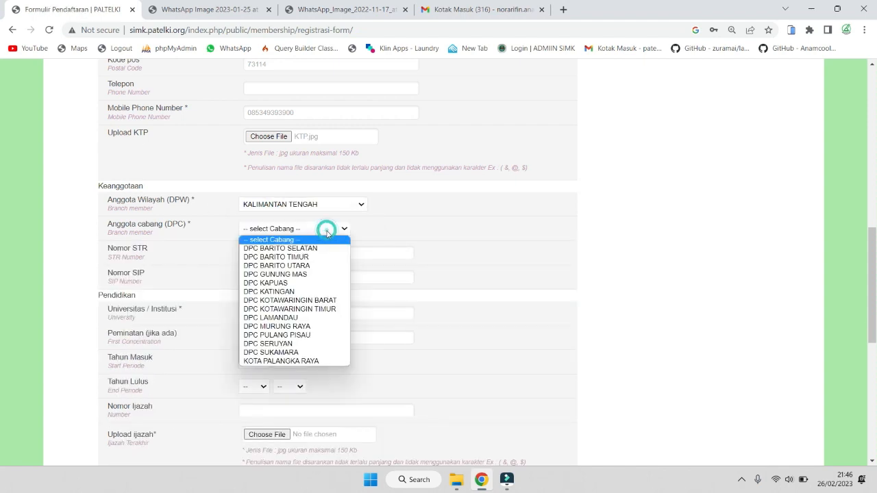
pyautogui.click(286, 361)
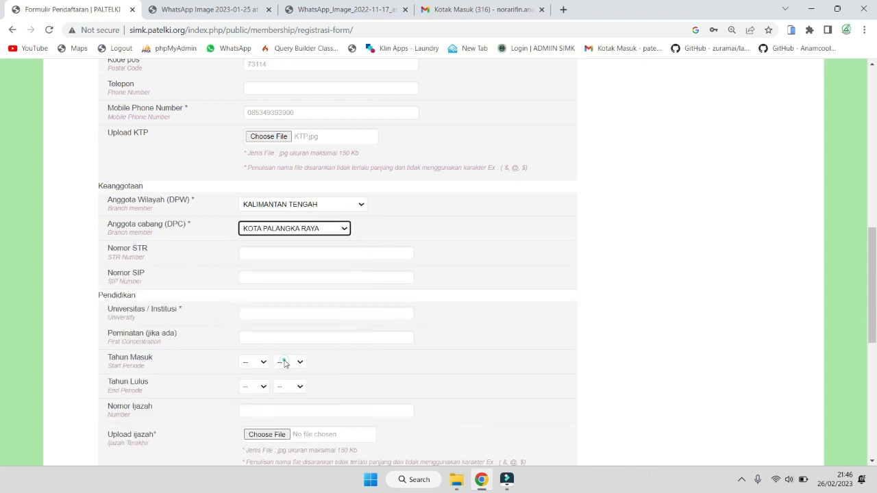
pyautogui.click(453, 226)
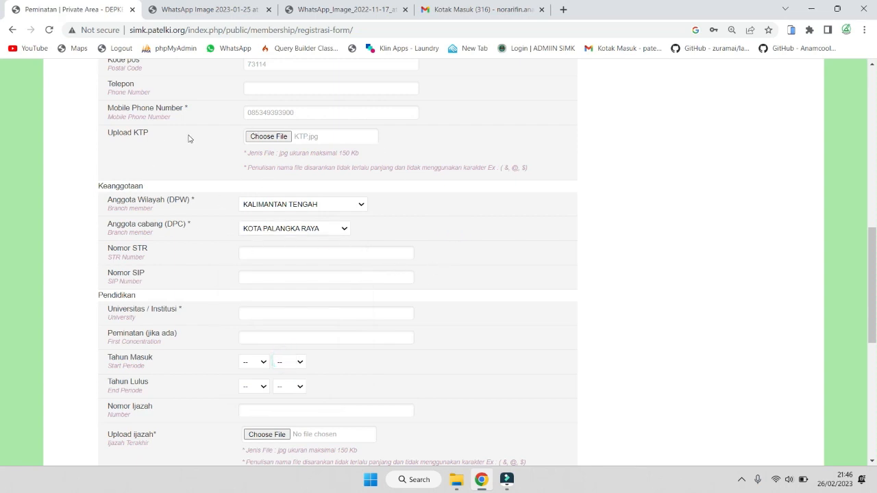
# Confirm the DPC branch stays KOTA PALANGKA RAYA, leaving Nomor STR and Nomor SIP empty
pyautogui.scroll(3, 334, 161)
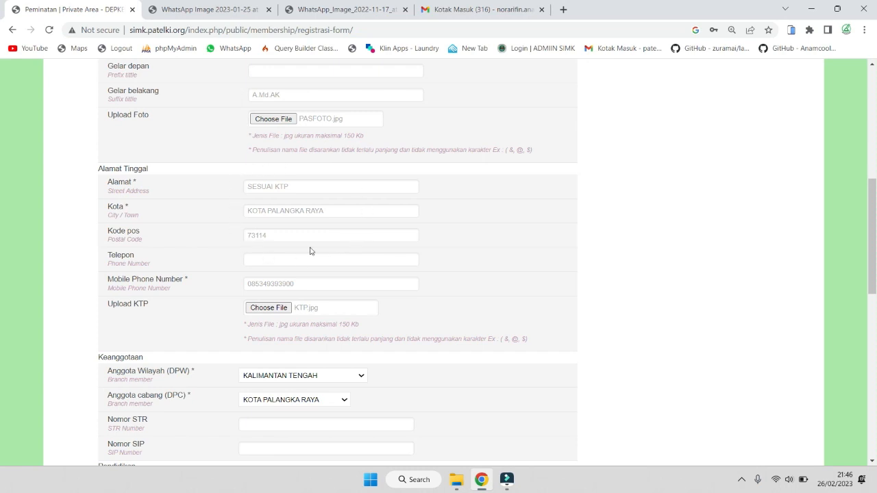
pyautogui.scroll(-2, 409, 237)
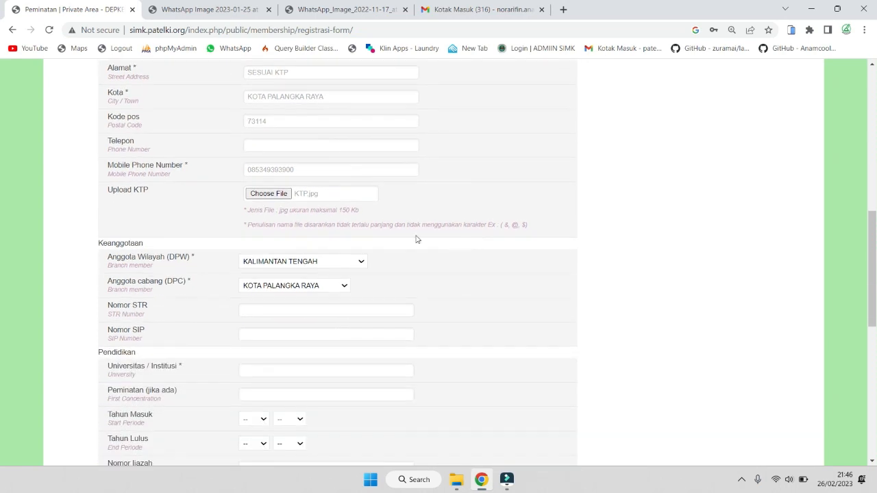
pyautogui.scroll(-1, 263, 236)
pyautogui.scroll(-1, 263, 236)
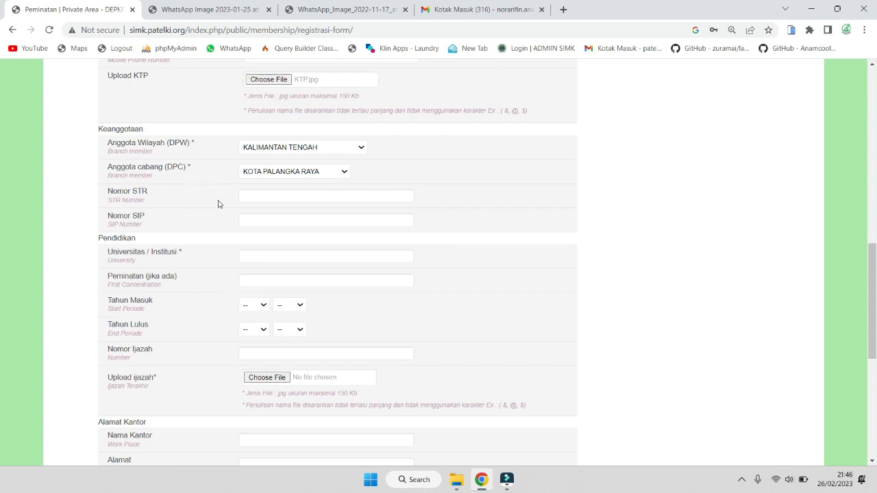
pyautogui.scroll(2, 446, 213)
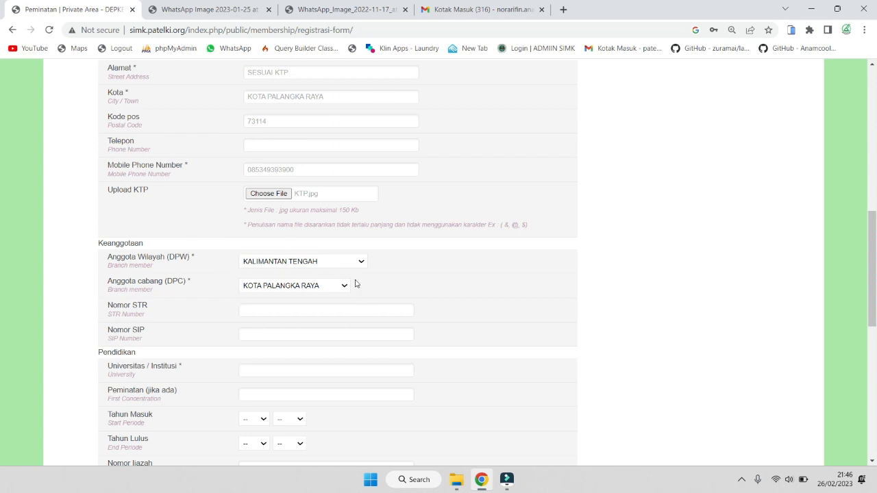
pyautogui.scroll(-1, 363, 303)
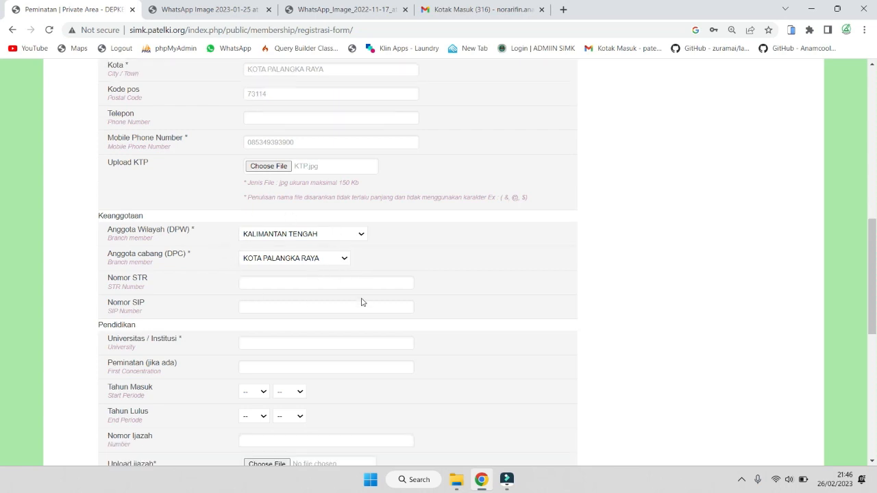
pyautogui.click(346, 230)
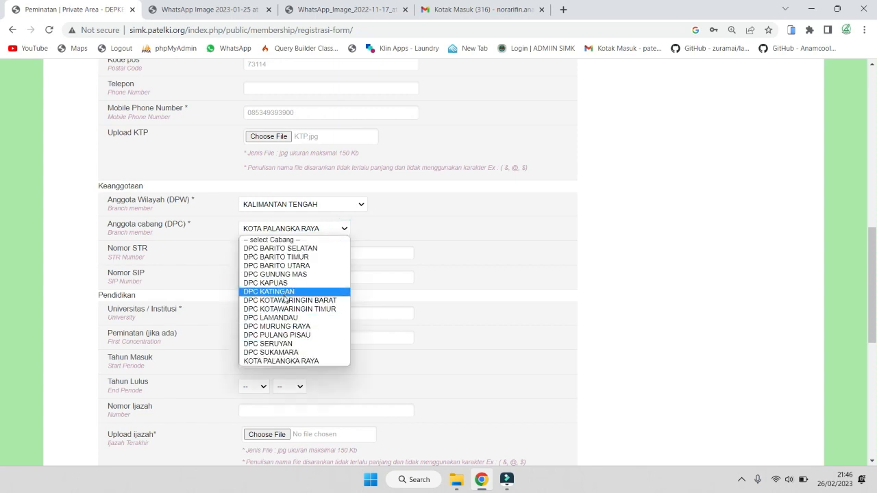
pyautogui.click(420, 245)
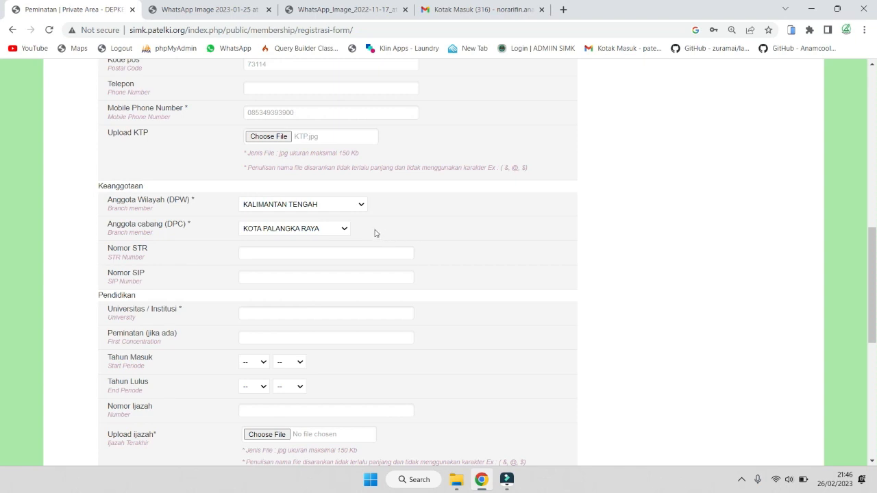
pyautogui.scroll(-1, 375, 234)
pyautogui.click(343, 172)
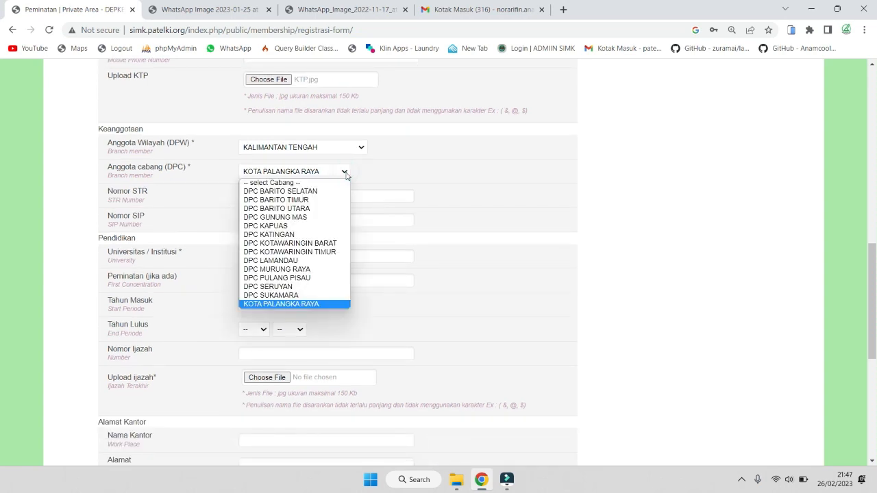
pyautogui.click(345, 172)
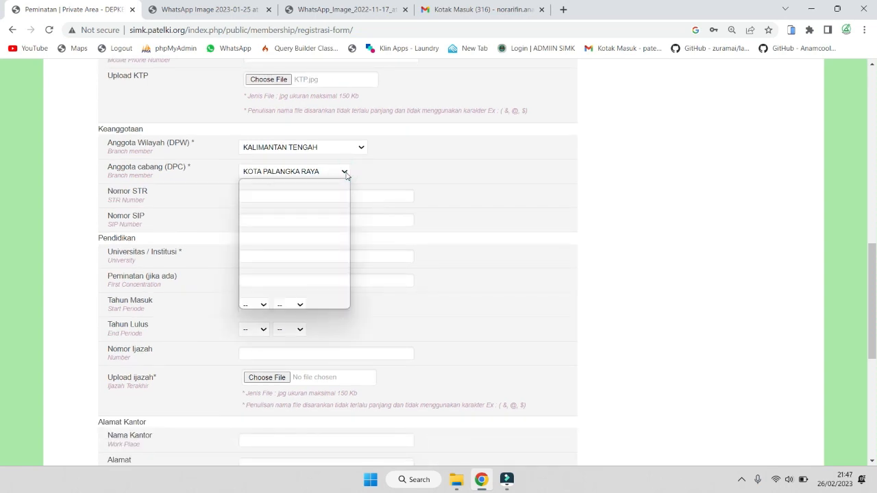
pyautogui.click(344, 172)
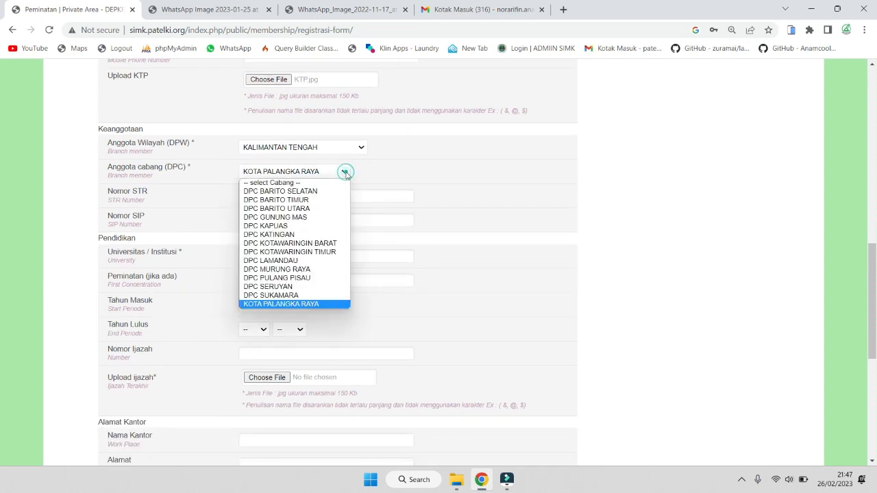
pyautogui.click(315, 305)
pyautogui.click(303, 196)
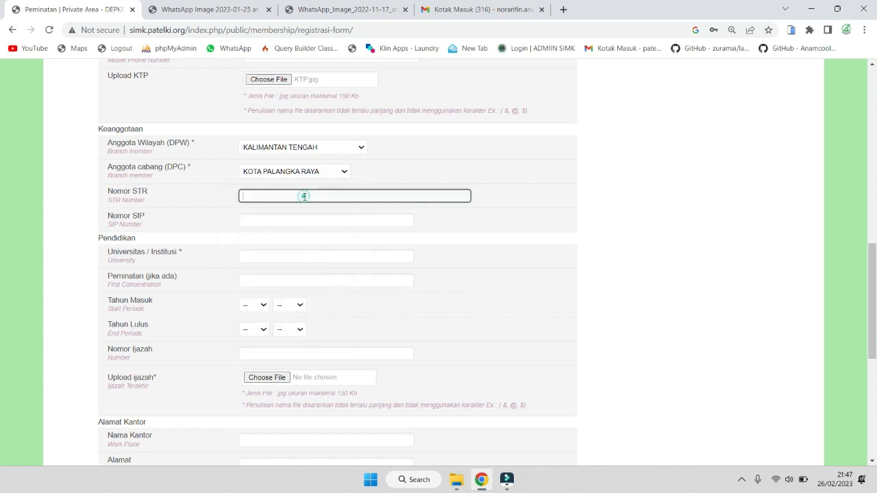
pyautogui.click(294, 223)
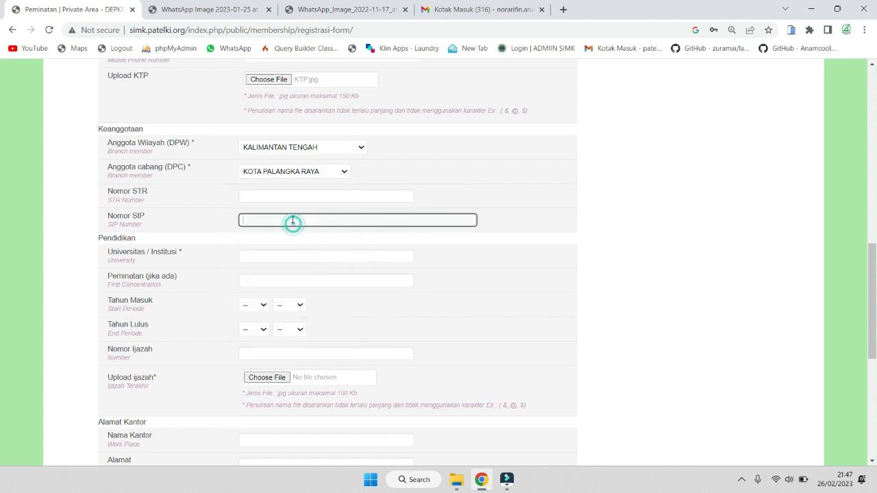
# Enter UNIVERSITAS SETIA BUDI as the institution and ANALIS KESEHATAN as the study focus
pyautogui.scroll(-1, 288, 244)
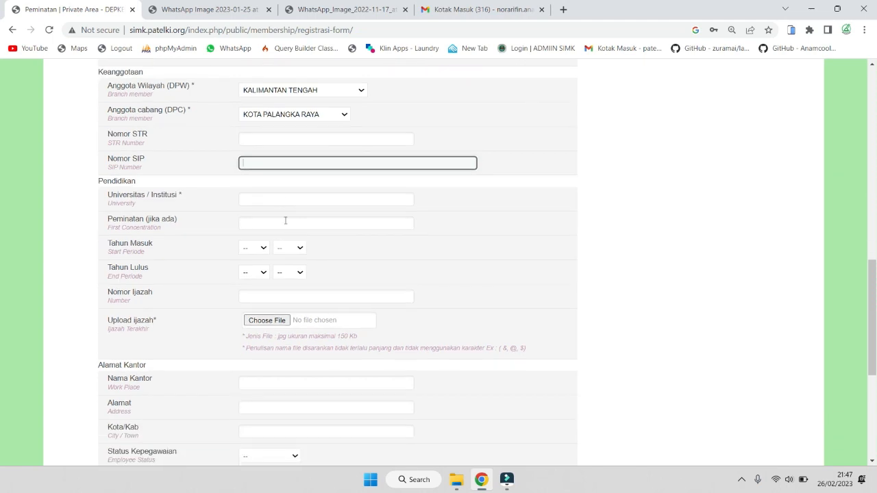
pyautogui.click(283, 198)
pyautogui.write('U')
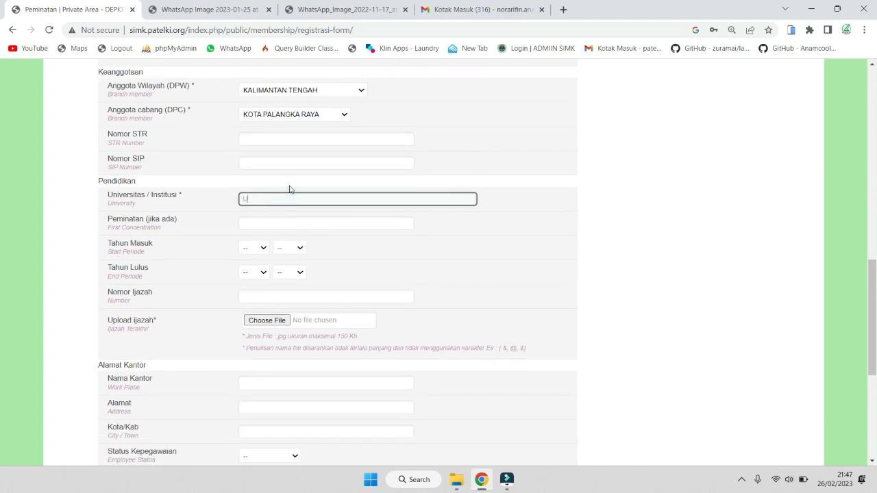
pyautogui.write('NIVERSITAS SETIA BUDI')
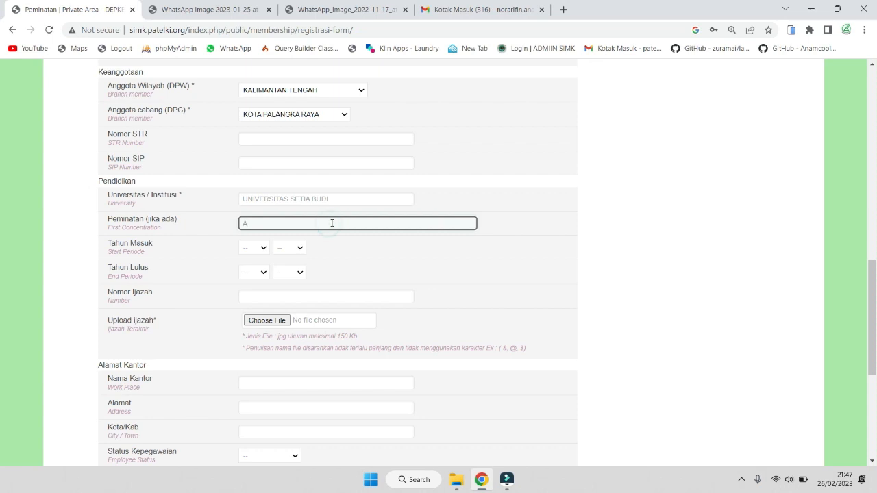
pyautogui.write('ESEHATAN')
# Set the study period from Aug 2017 to Sep 2020
pyautogui.click(264, 248)
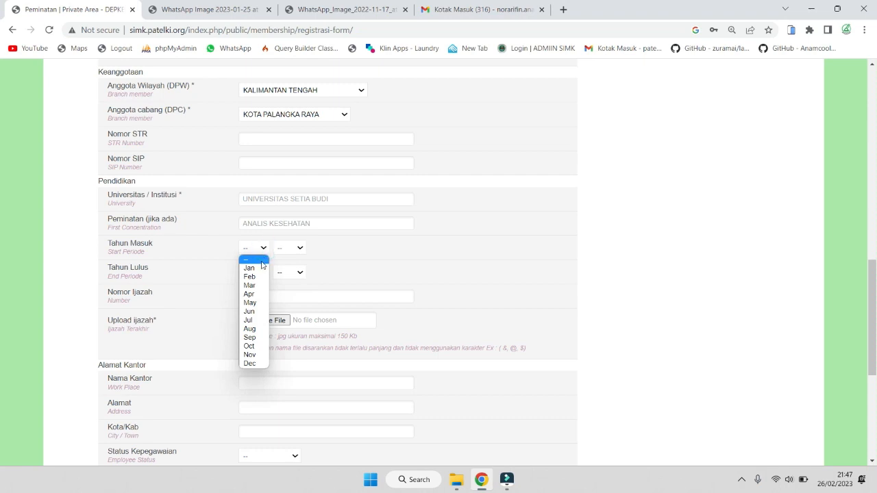
pyautogui.click(250, 329)
pyautogui.click(262, 272)
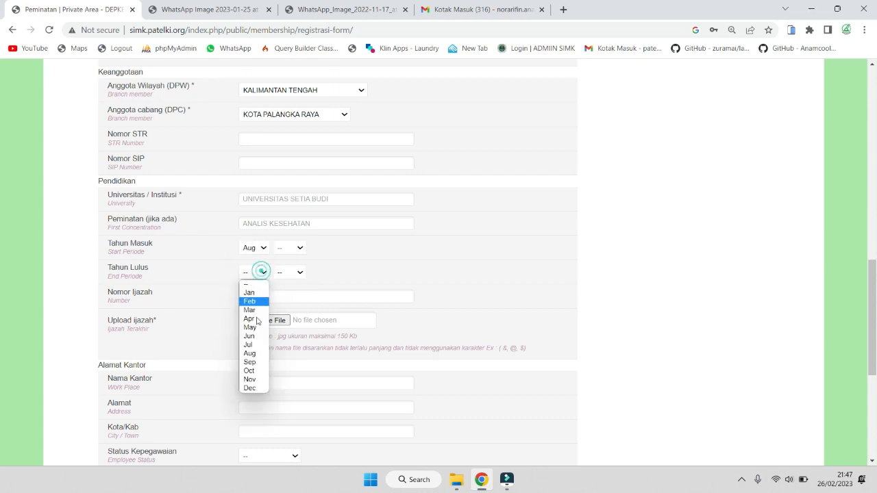
pyautogui.click(250, 362)
pyautogui.click(299, 248)
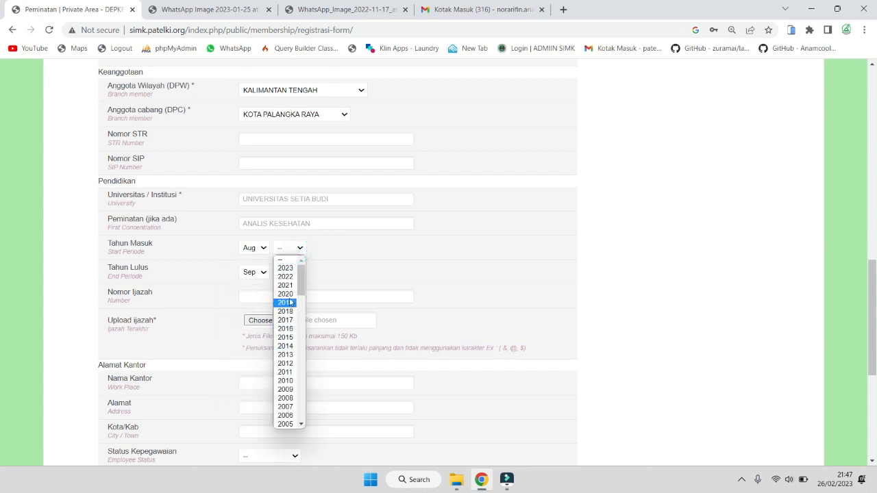
pyautogui.click(288, 320)
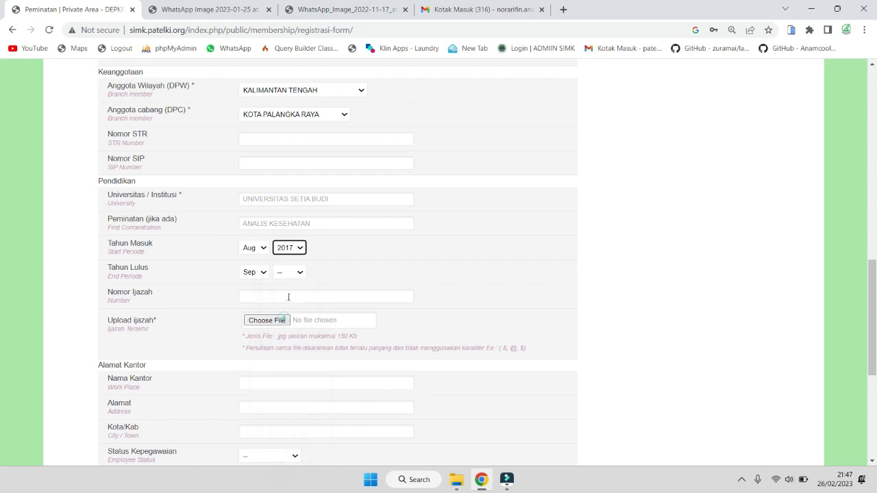
pyautogui.click(289, 272)
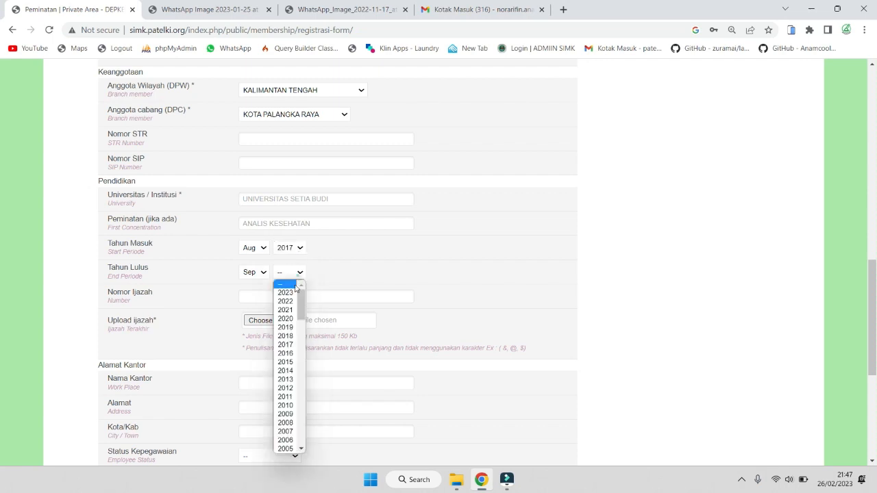
pyautogui.click(289, 318)
# Enter the diploma certificate number
pyautogui.click(278, 297)
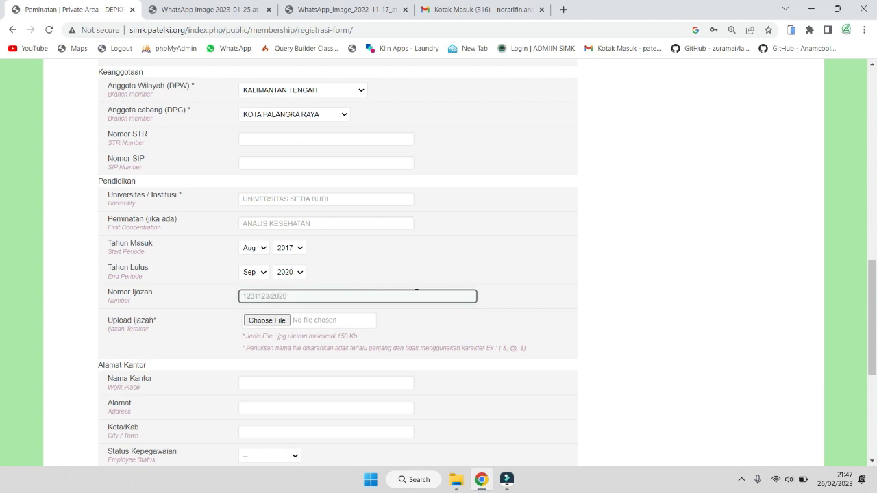
pyautogui.tripleClick(319, 299)
pyautogui.click(209, 299)
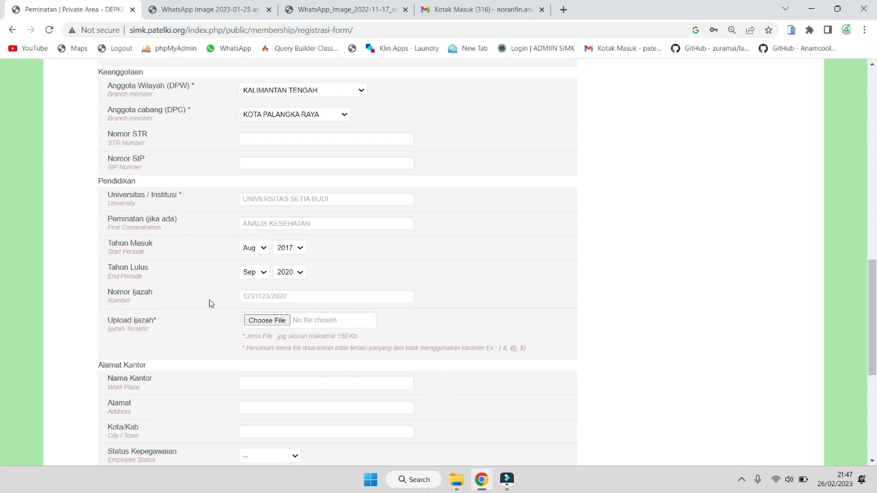
pyautogui.click(316, 300)
pyautogui.click(409, 320)
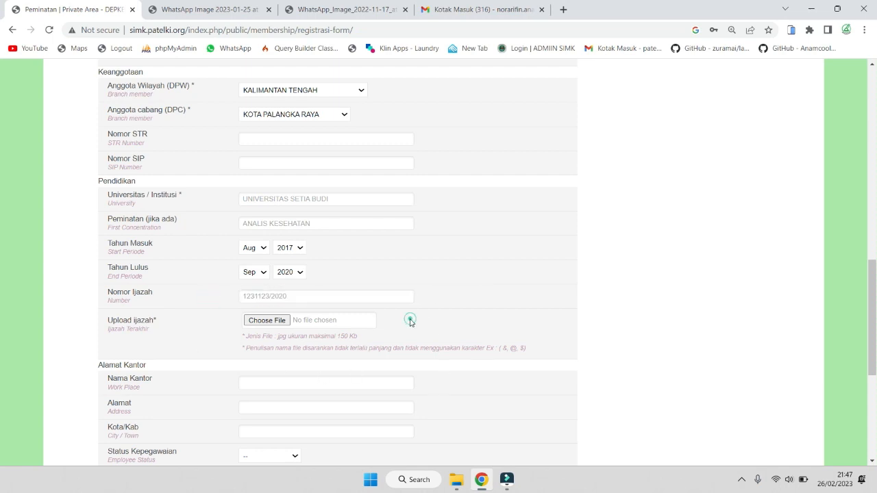
# Attach IJAZAH.jpg as the Upload ijazah file
pyautogui.click(271, 322)
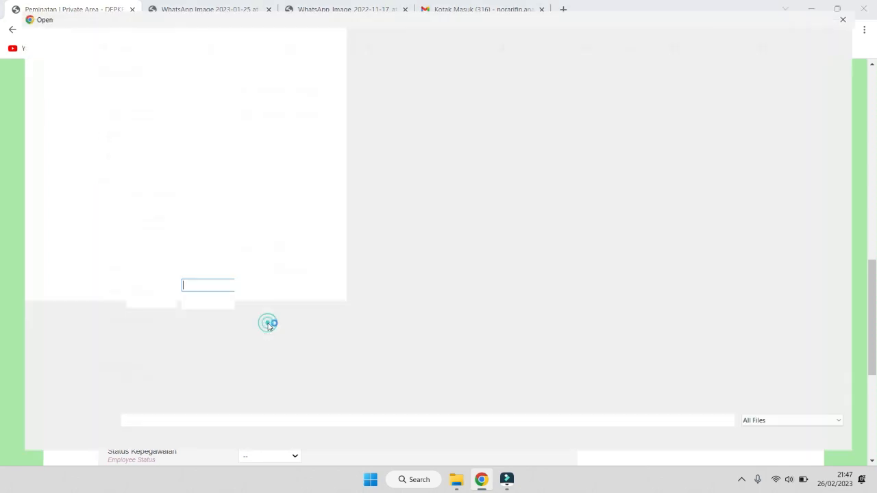
pyautogui.click(139, 122)
pyautogui.doubleClick(138, 122)
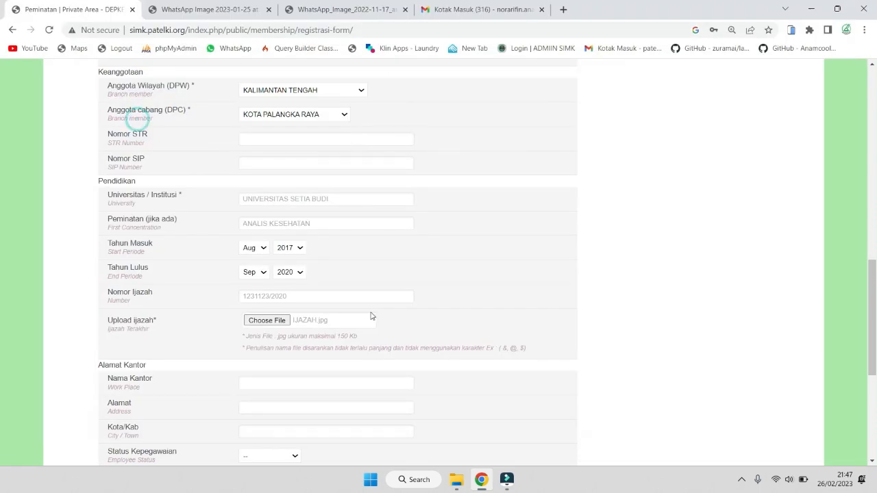
pyautogui.scroll(5, 372, 315)
pyautogui.scroll(3, 372, 321)
pyautogui.scroll(-10, 372, 321)
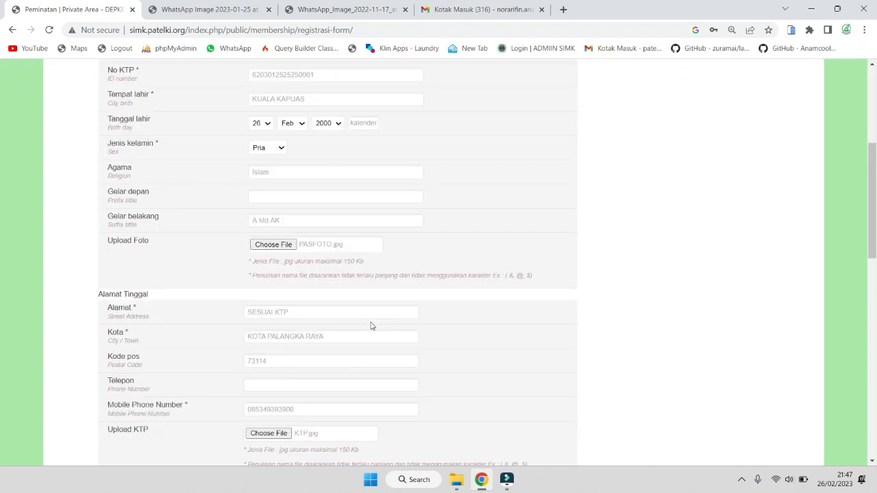
pyautogui.scroll(-3, 372, 322)
pyautogui.scroll(6, 364, 303)
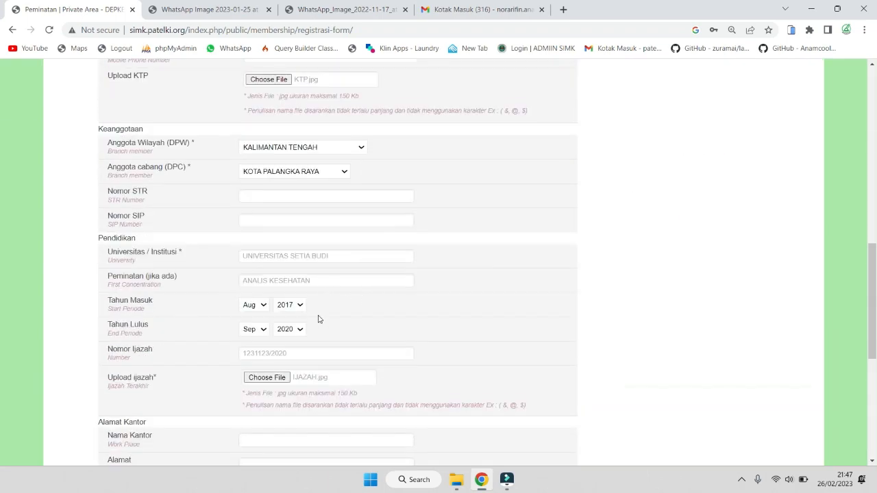
pyautogui.moveTo(246, 394); pyautogui.dragTo(359, 394)
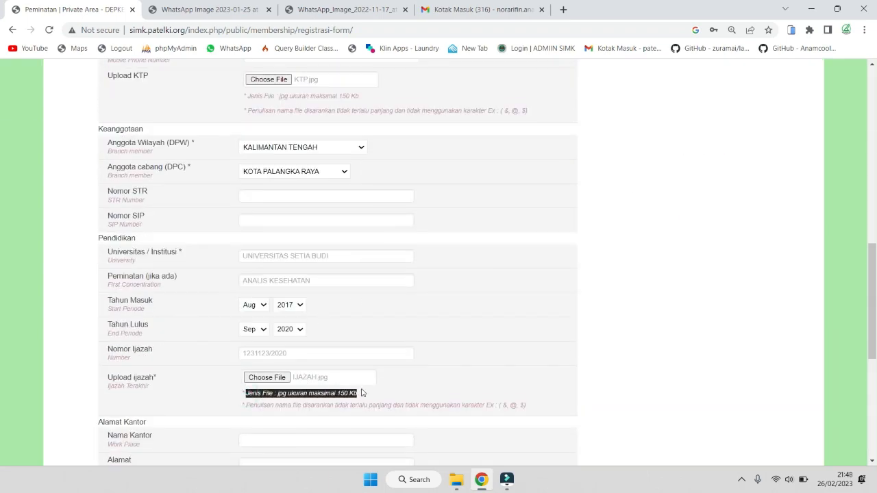
pyautogui.scroll(-2, 386, 395)
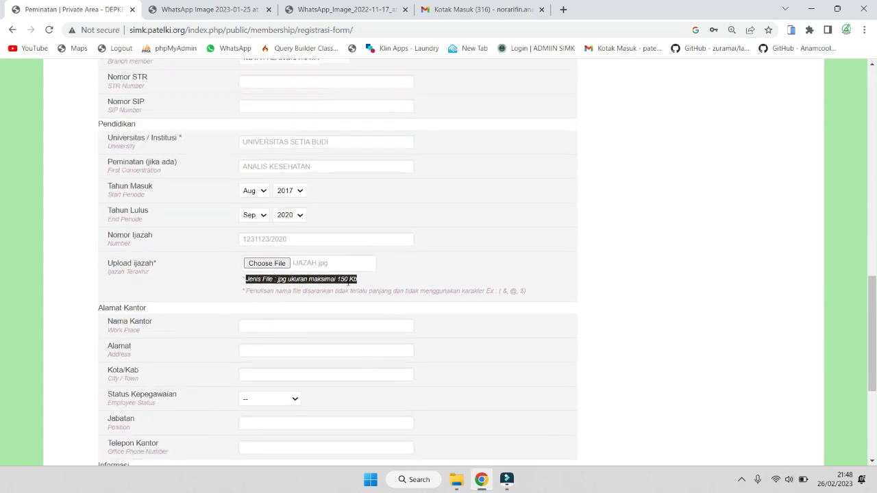
# Set the office city to KOTA PALANGKA RAYA from the 'Palangka' suggestions
pyautogui.scroll(-2, 319, 313)
pyautogui.click(277, 214)
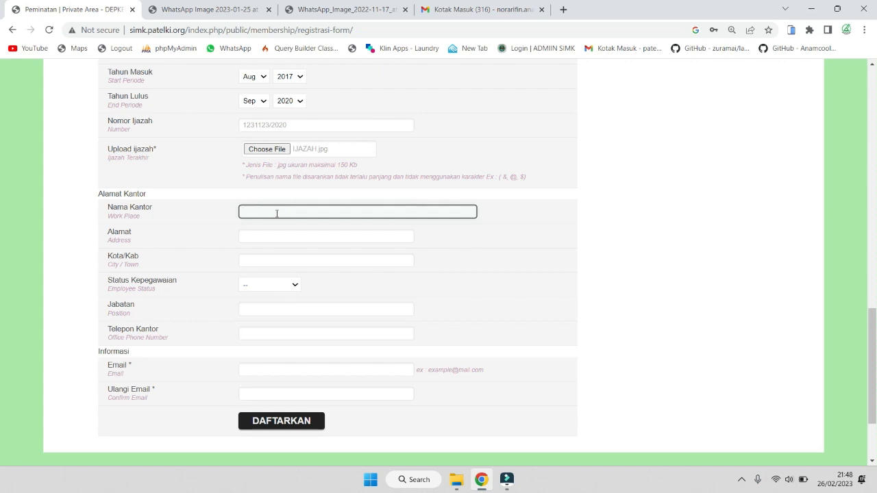
pyautogui.click(275, 233)
pyautogui.click(269, 258)
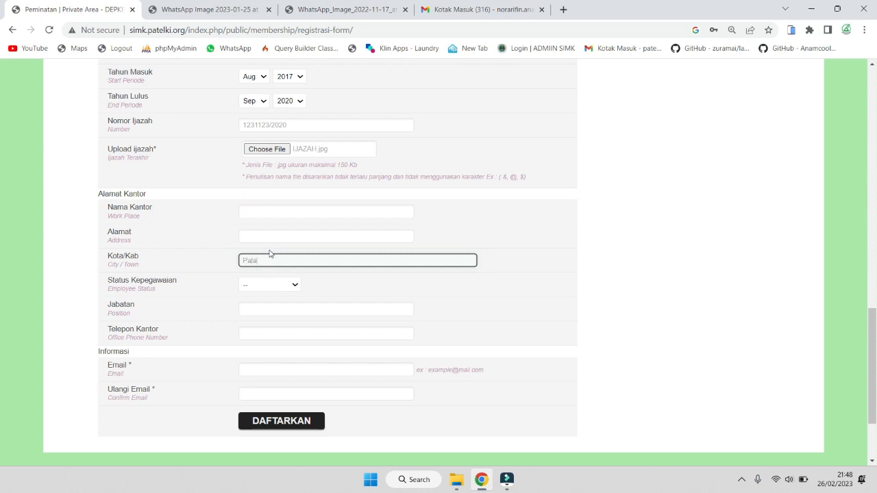
pyautogui.write('PalangkaANGKA RAYA')
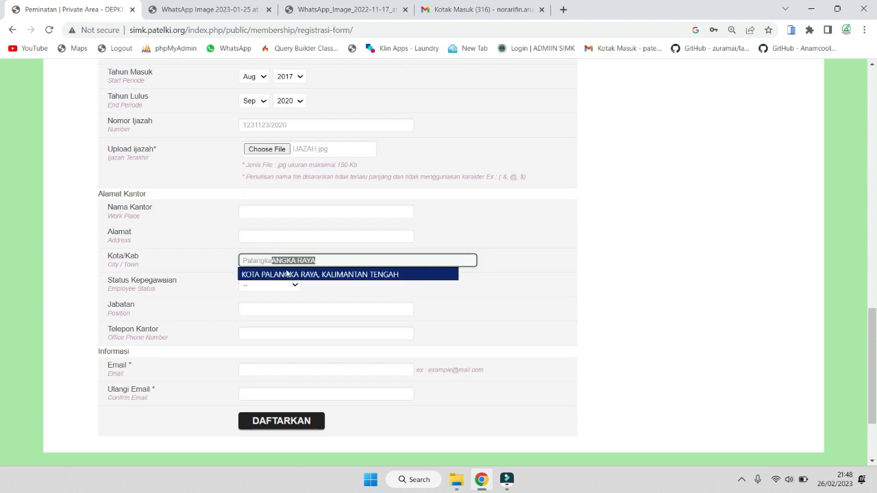
pyautogui.click(289, 275)
# Choose fresh graduate as the employment status, leaving office name and address blank
pyautogui.click(274, 210)
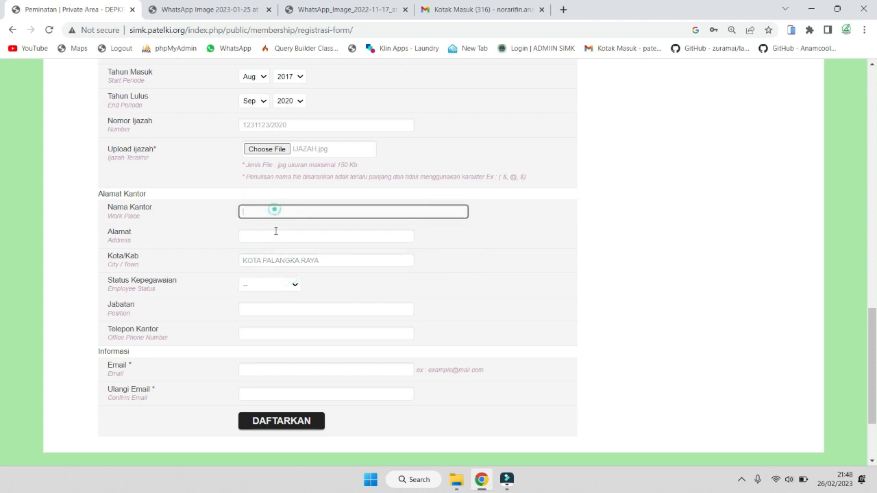
pyautogui.click(274, 233)
pyautogui.click(271, 261)
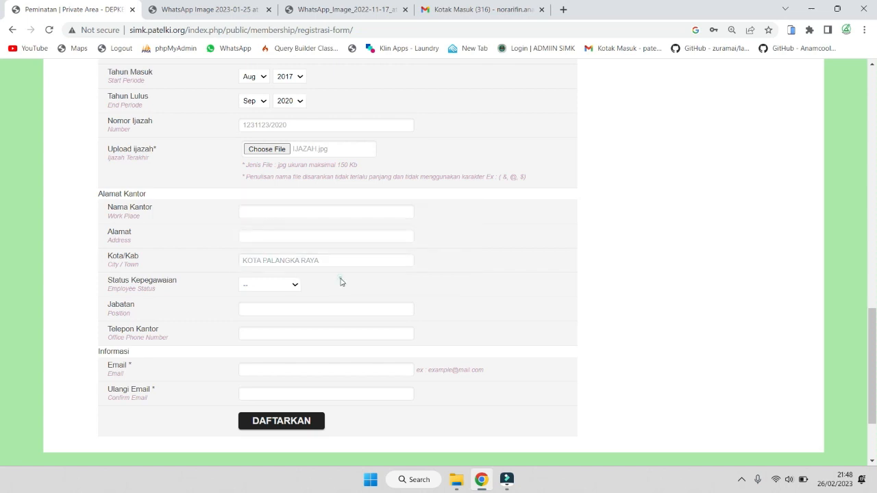
pyautogui.click(286, 284)
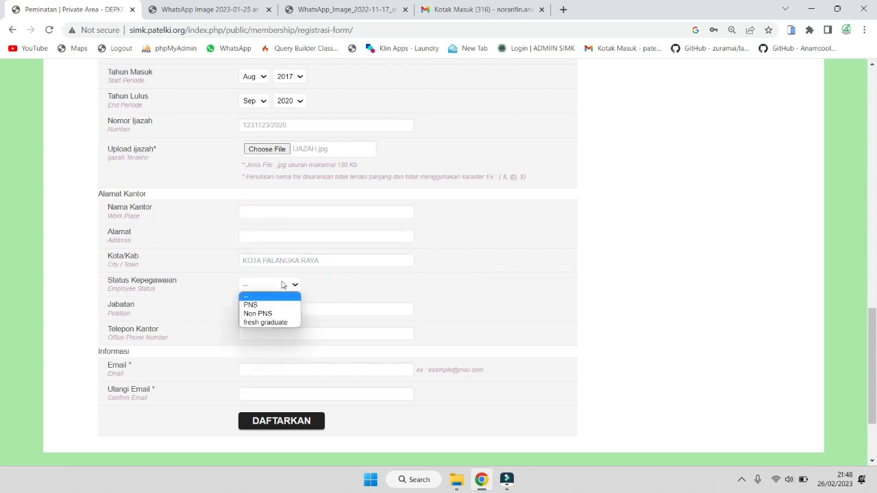
pyautogui.click(265, 323)
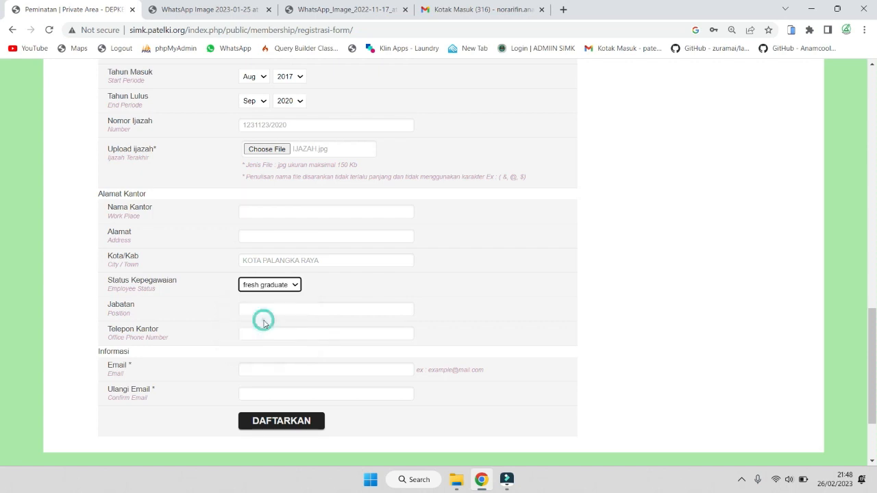
pyautogui.scroll(-2, 264, 323)
pyautogui.click(271, 310)
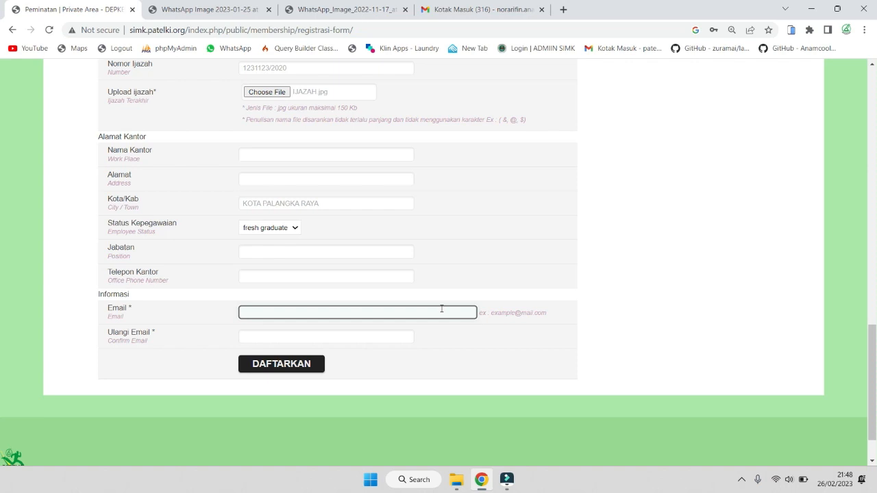
# Enter the applicant's e-mail address in the Email field and move on to Ulangi Email
pyautogui.click(466, 337)
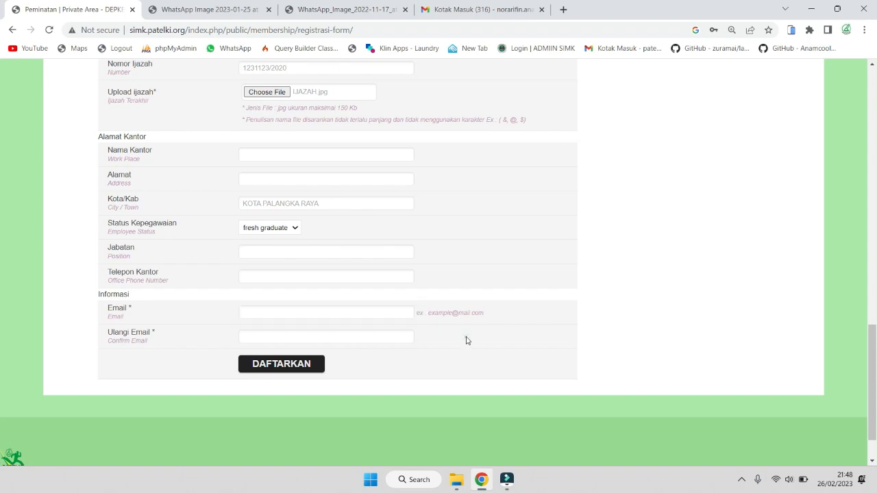
pyautogui.click(405, 333)
pyautogui.click(402, 312)
pyautogui.write('c')
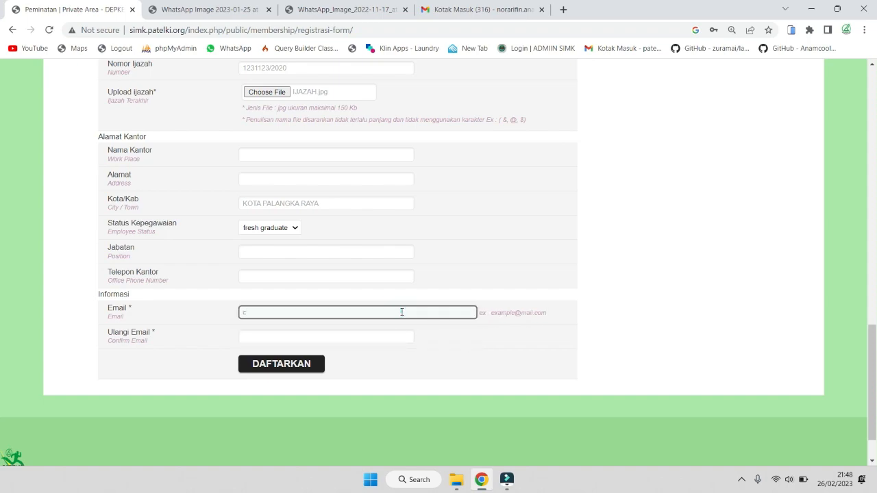
pyautogui.scroll(15, 449, 294)
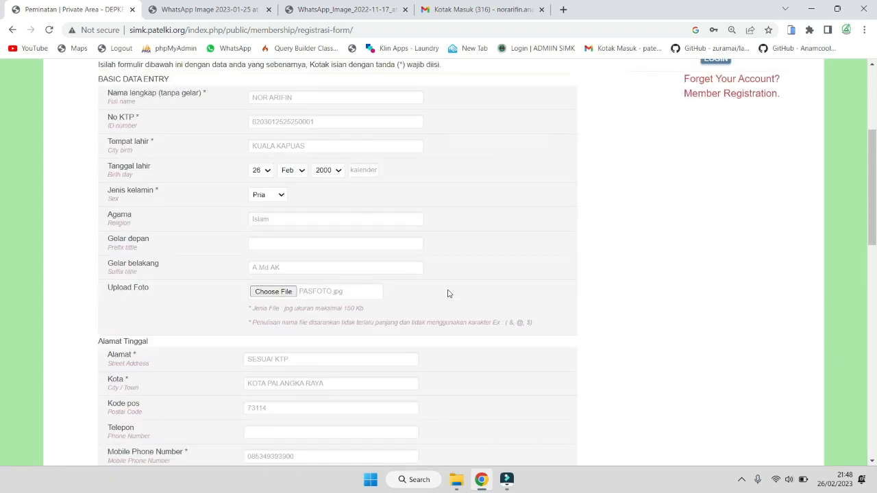
pyautogui.scroll(-4, 335, 236)
pyautogui.scroll(5, 335, 236)
pyautogui.scroll(-15, 391, 290)
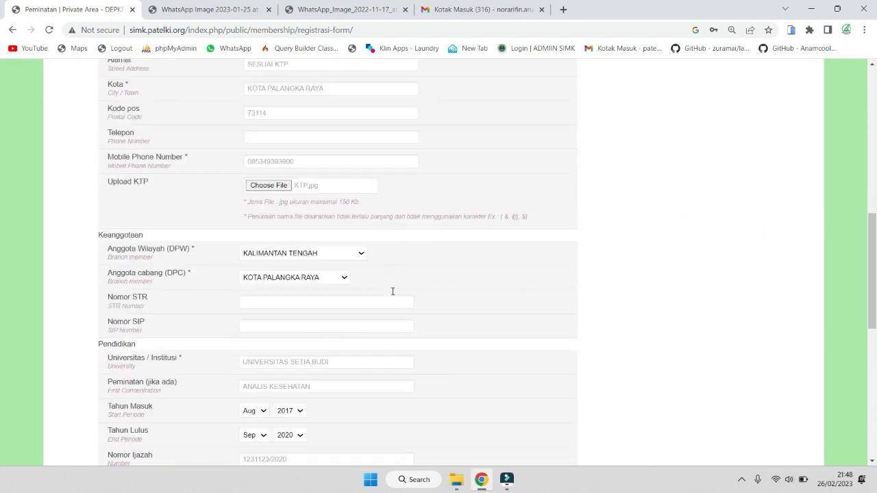
pyautogui.scroll(5, 393, 291)
pyautogui.scroll(-15, 397, 294)
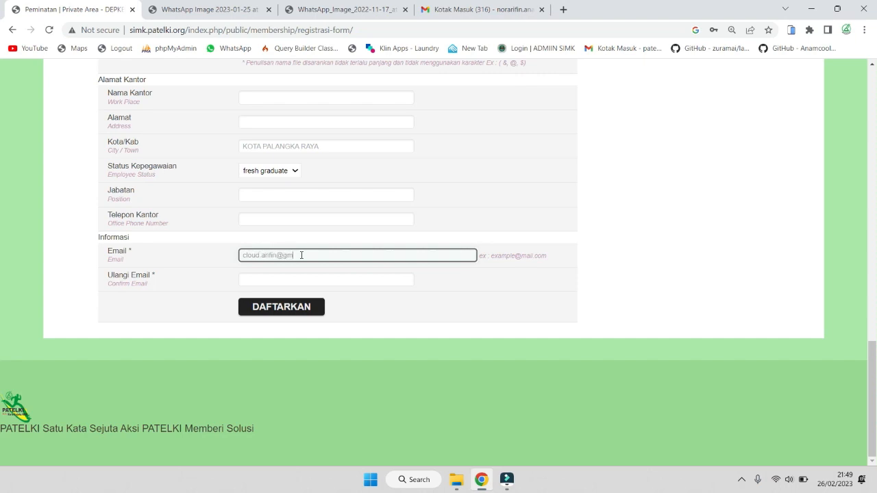
pyautogui.write('m')
pyautogui.press('Tab')
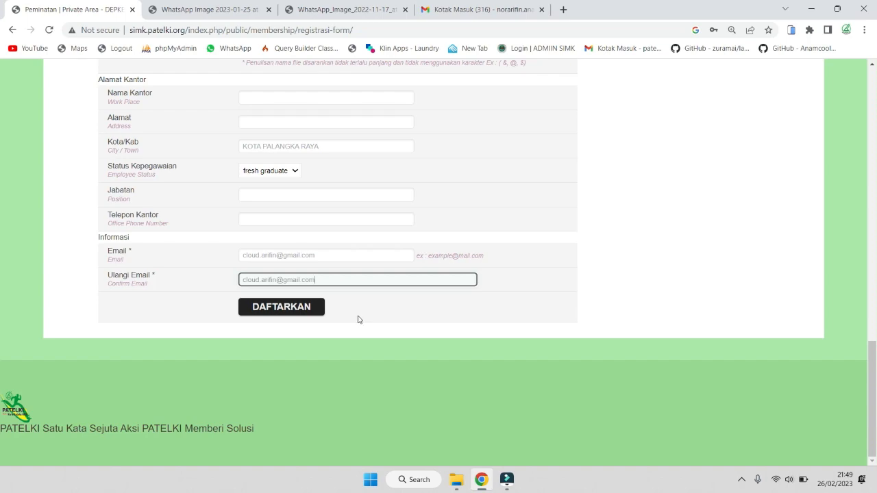
# Scroll through the registration form to confirm every section is filled in
pyautogui.scroll(7, 568, 255)
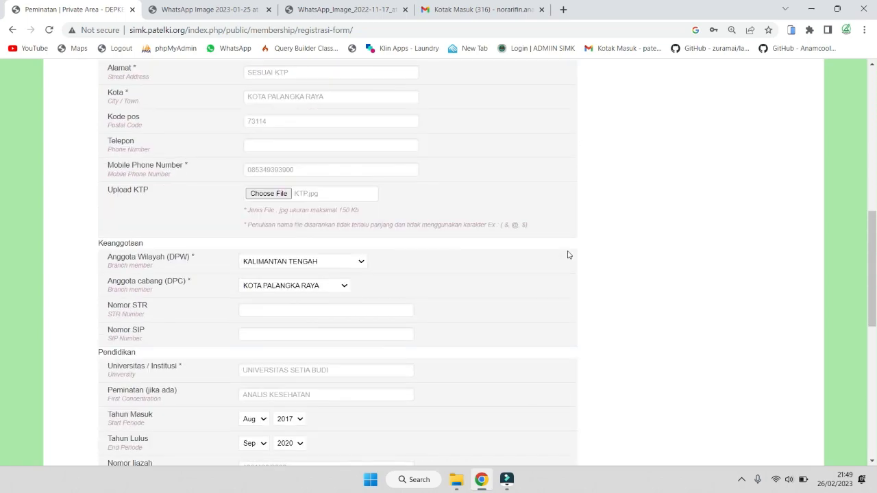
pyautogui.scroll(7, 568, 255)
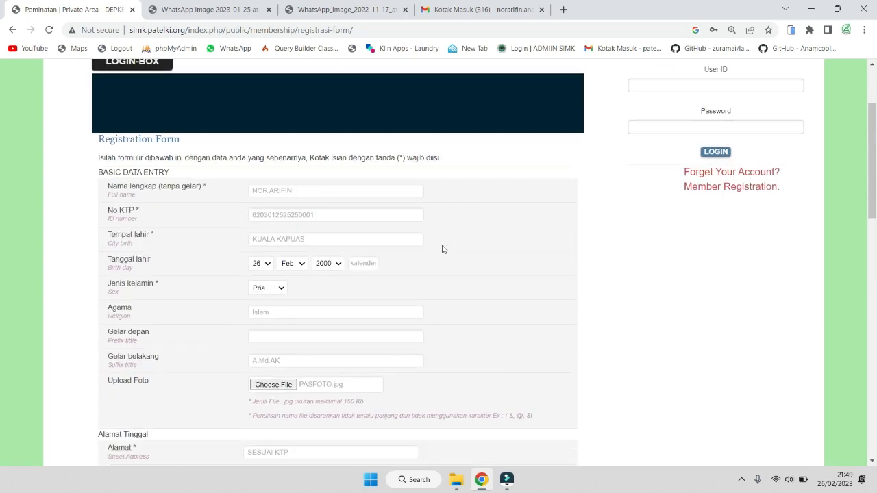
pyautogui.scroll(-2, 442, 250)
pyautogui.scroll(-1, 348, 240)
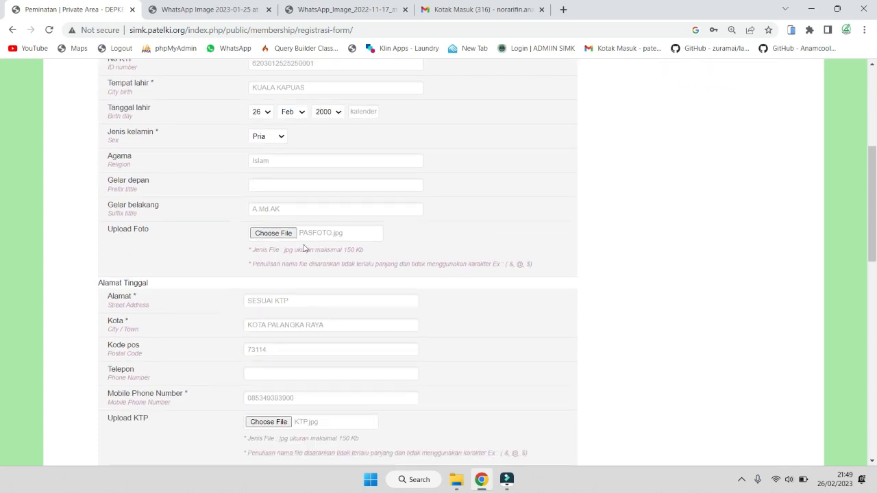
pyautogui.scroll(-3, 282, 226)
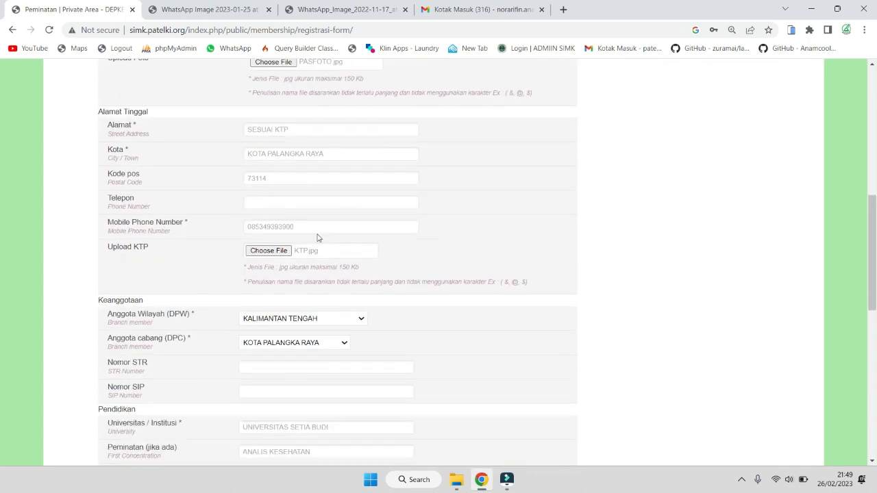
pyautogui.scroll(-2, 291, 253)
pyautogui.scroll(-1, 289, 258)
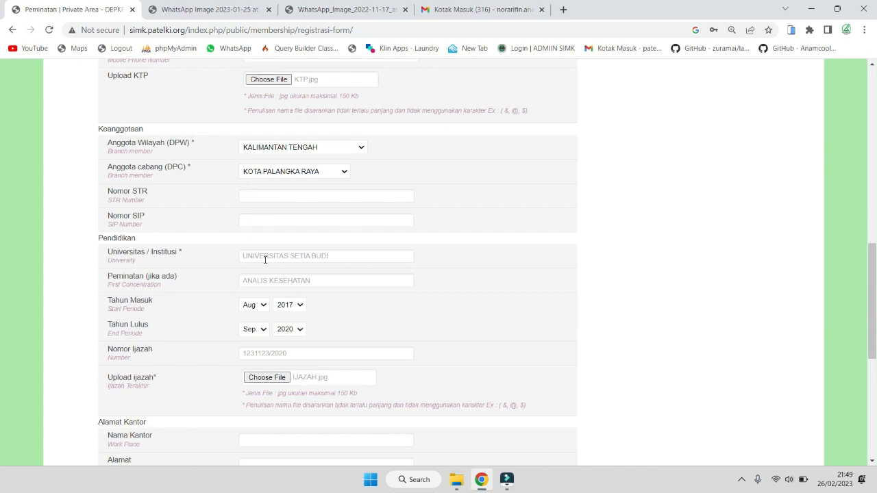
pyautogui.scroll(2, 350, 185)
pyautogui.scroll(-2, 344, 271)
pyautogui.scroll(-2, 296, 212)
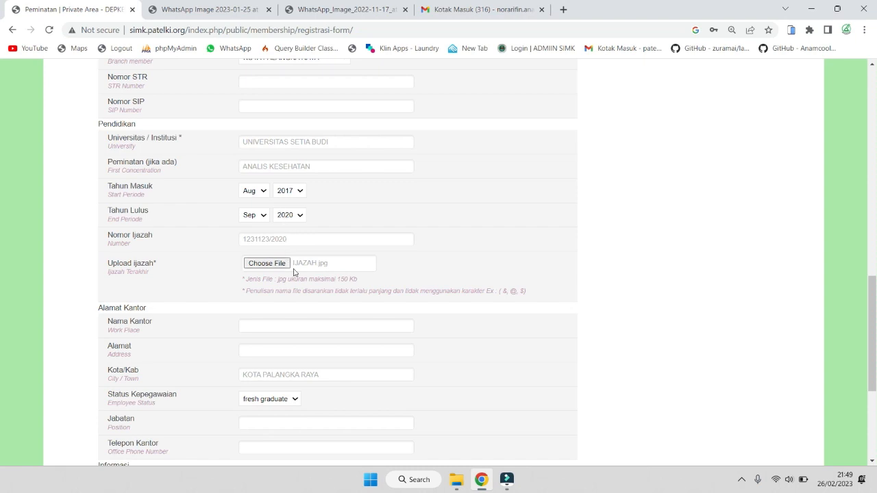
pyautogui.scroll(-3, 281, 226)
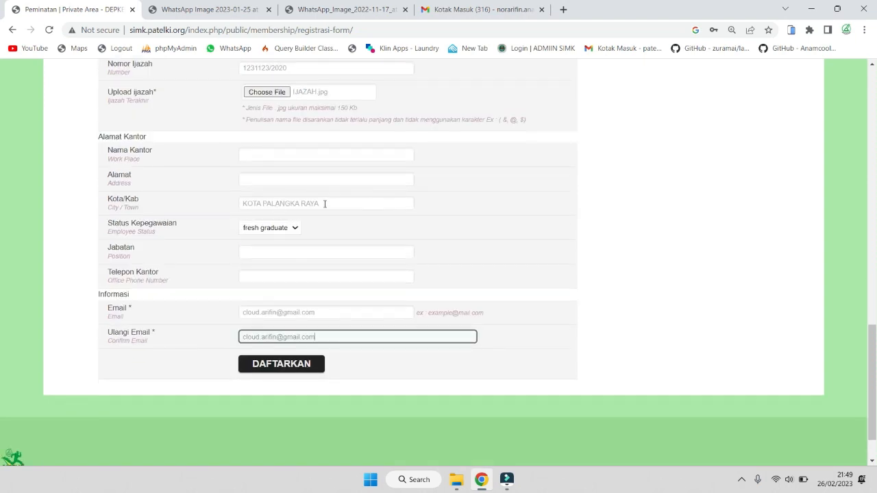
pyautogui.click(279, 366)
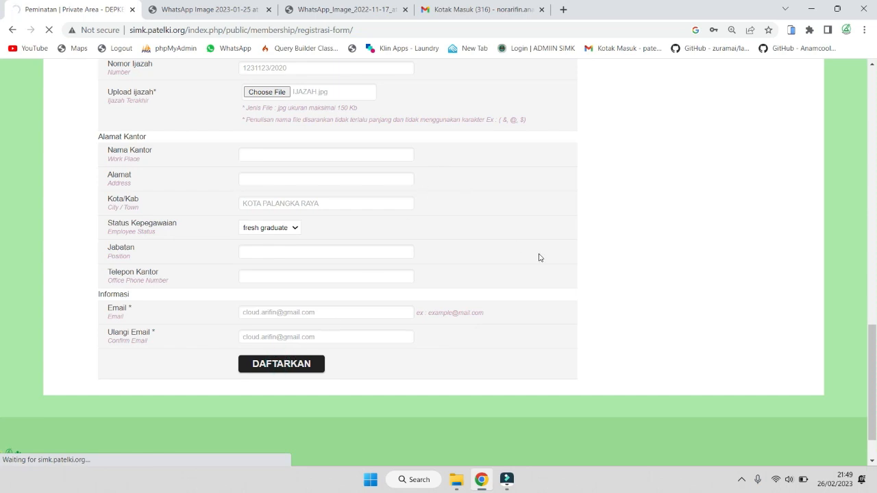
pyautogui.scroll(5, 540, 257)
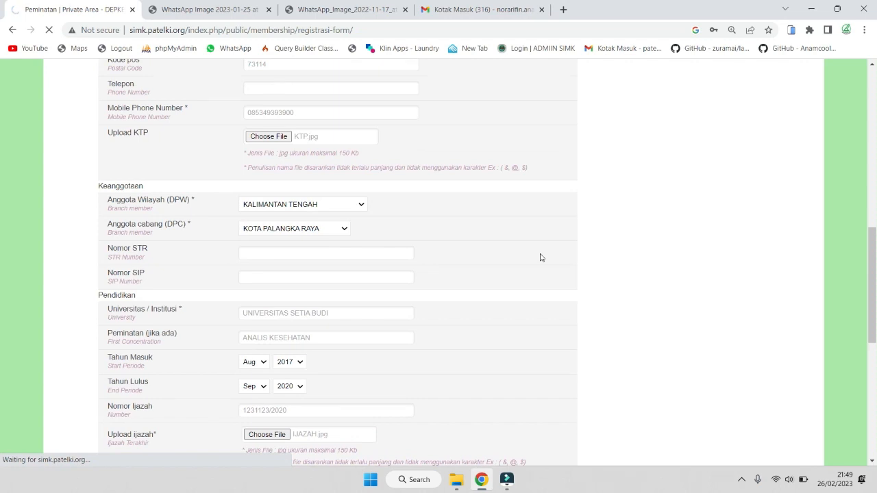
pyautogui.scroll(5, 478, 210)
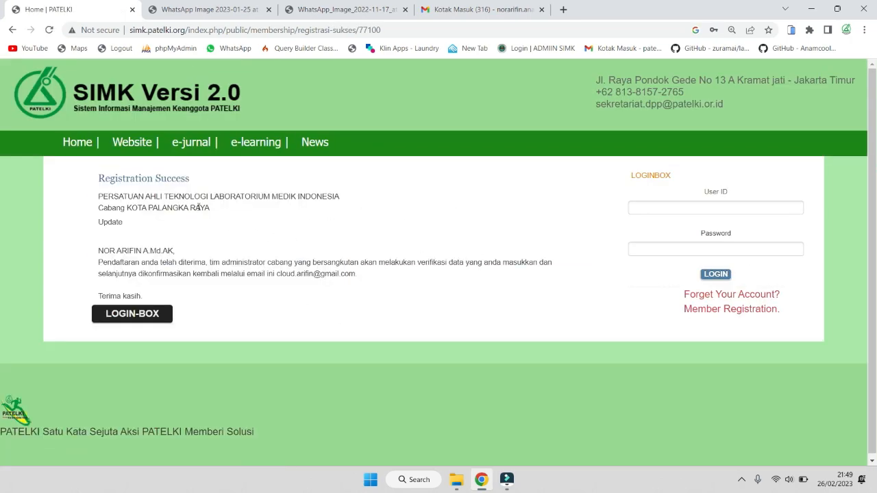
pyautogui.moveTo(98, 177); pyautogui.dragTo(235, 186)
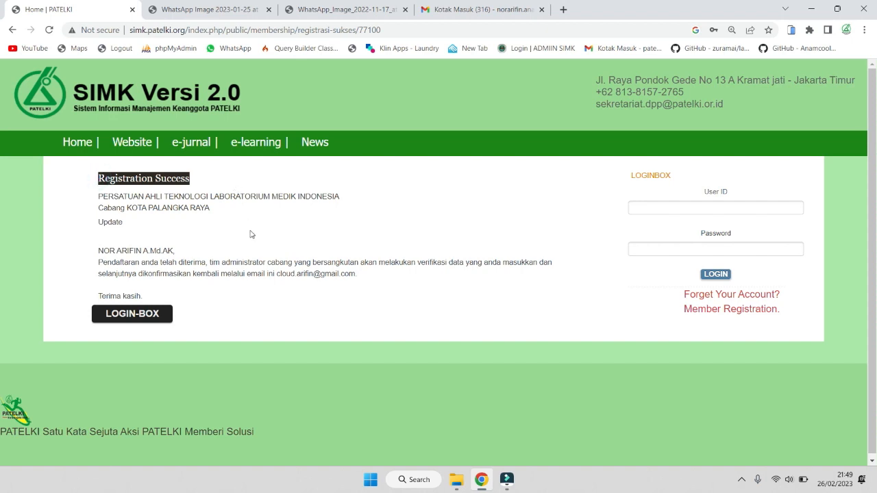
pyautogui.moveTo(95, 251); pyautogui.dragTo(188, 254)
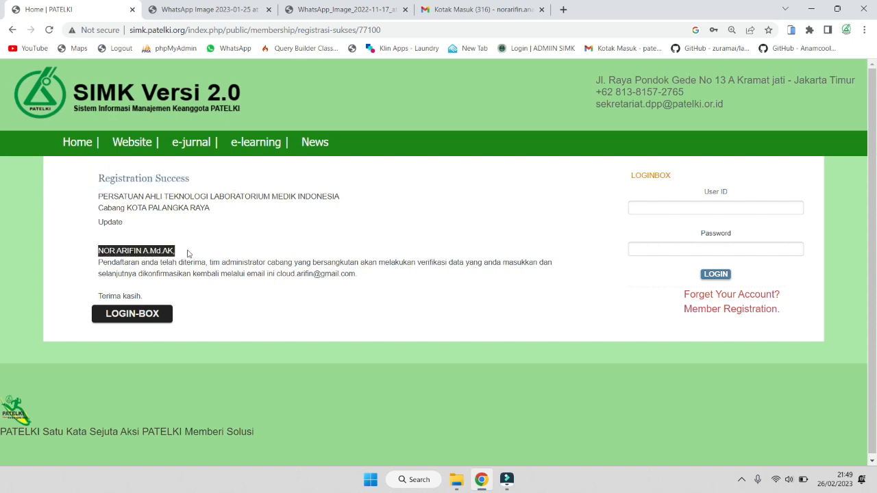
pyautogui.moveTo(81, 266); pyautogui.dragTo(376, 286)
pyautogui.click(375, 286)
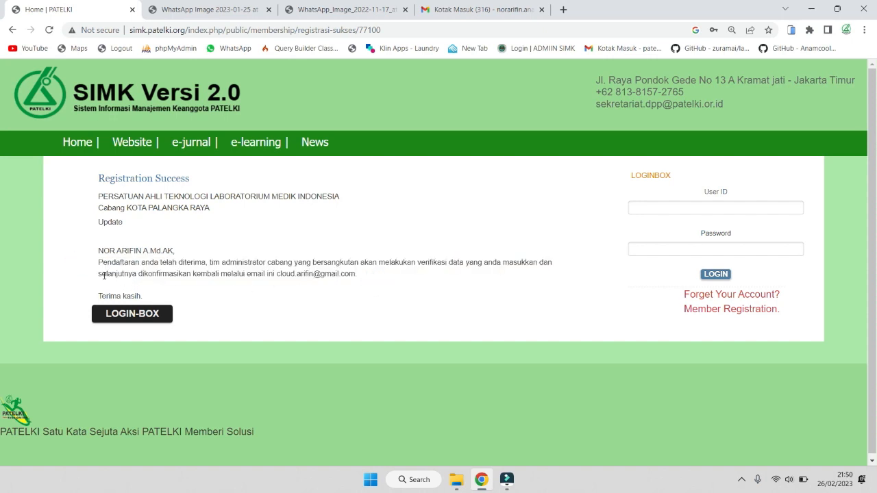
pyautogui.moveTo(102, 274); pyautogui.dragTo(276, 281)
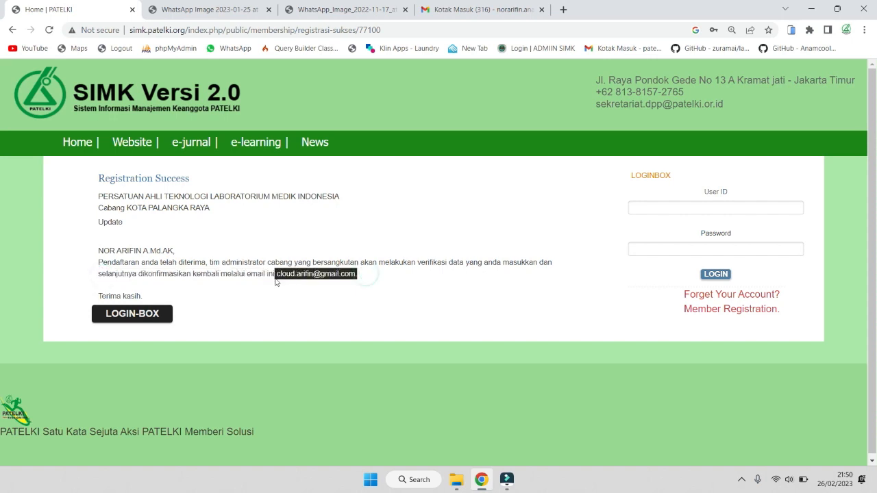
pyautogui.click(355, 274)
pyautogui.moveTo(356, 274); pyautogui.dragTo(277, 275)
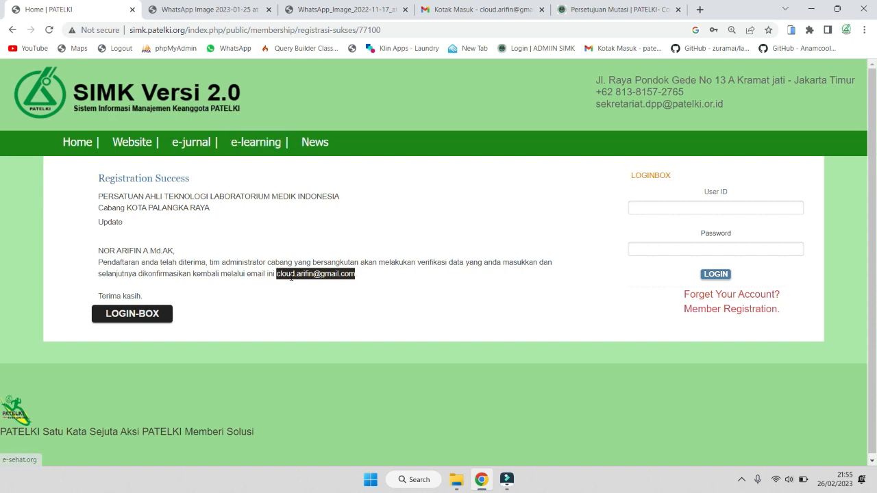
pyautogui.click(370, 283)
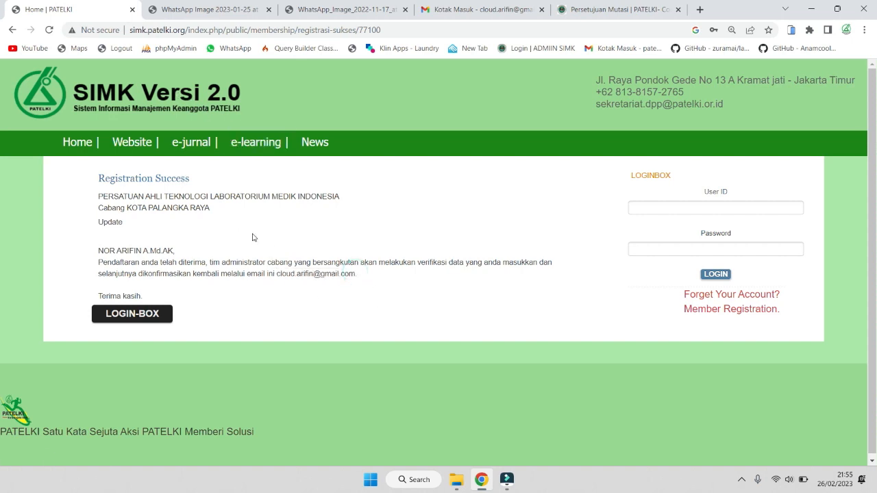
# Show the WhatsApp Image 2023-01-25 poster of the ATLM registration flow
pyautogui.click(218, 9)
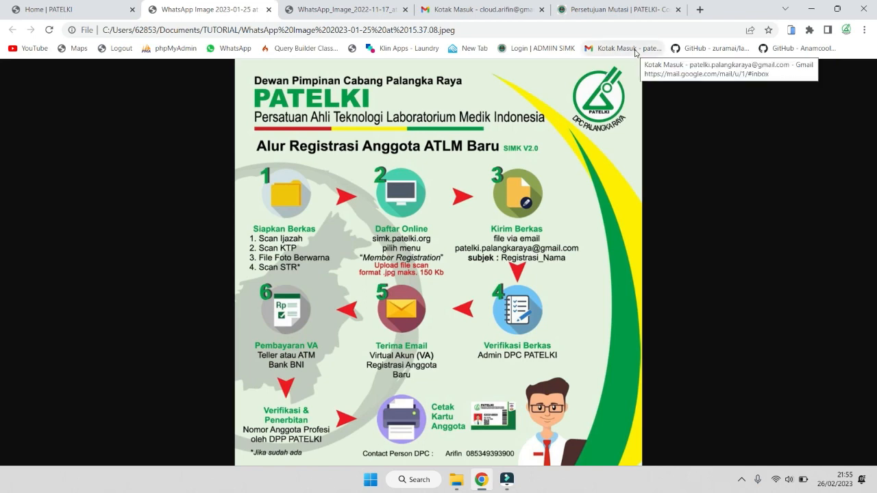
# Draft a Gmail message to PATELKI Palangka Raya with subject Registrasi_ plus the member's name
pyautogui.click(462, 5)
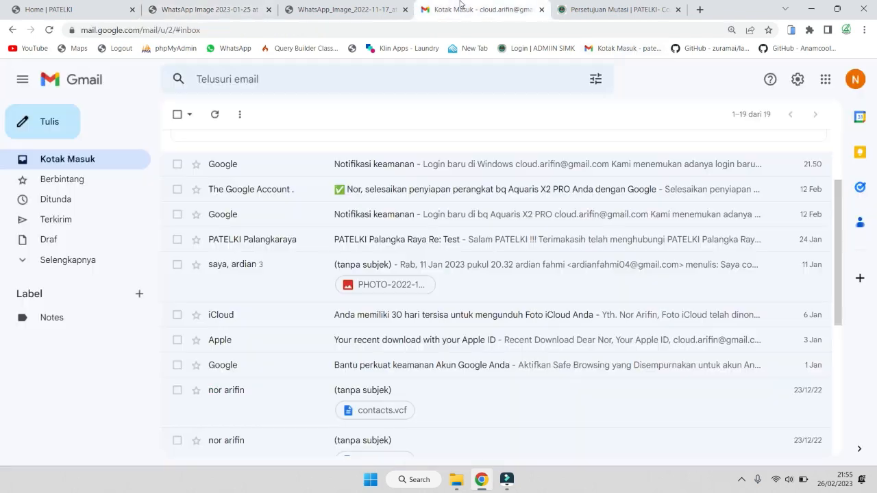
pyautogui.click(49, 129)
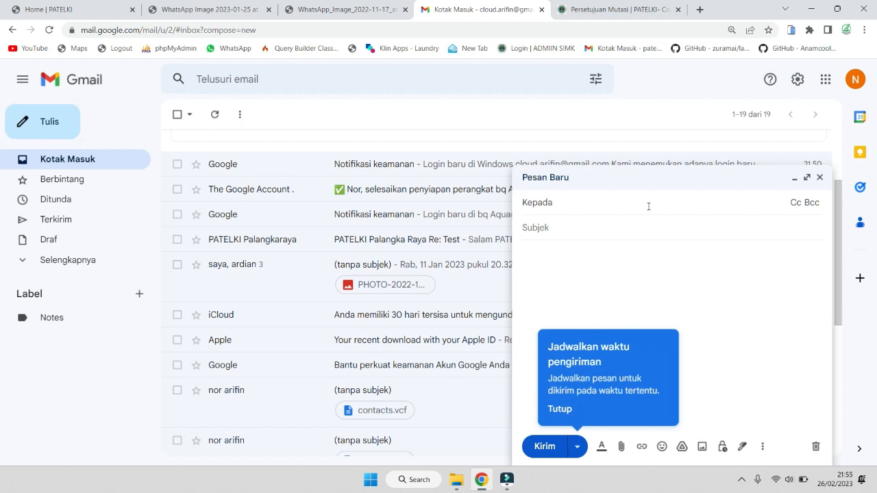
pyautogui.write('patelki')
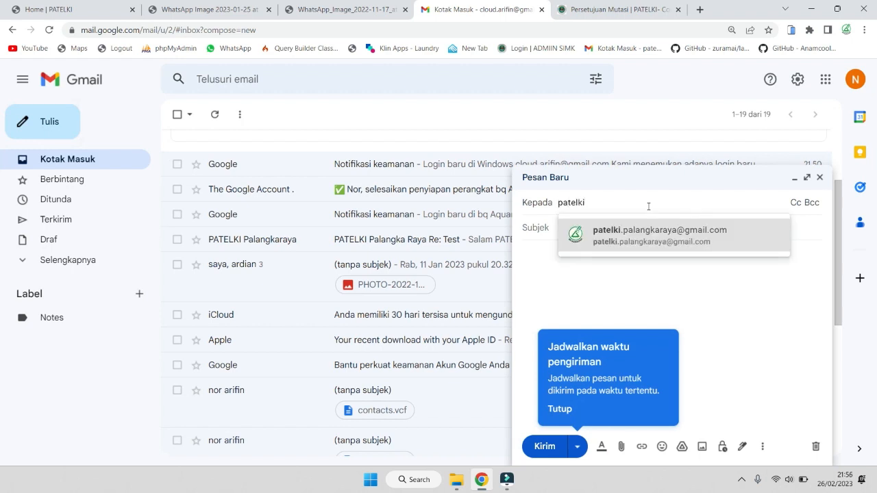
pyautogui.click(652, 233)
pyautogui.click(630, 231)
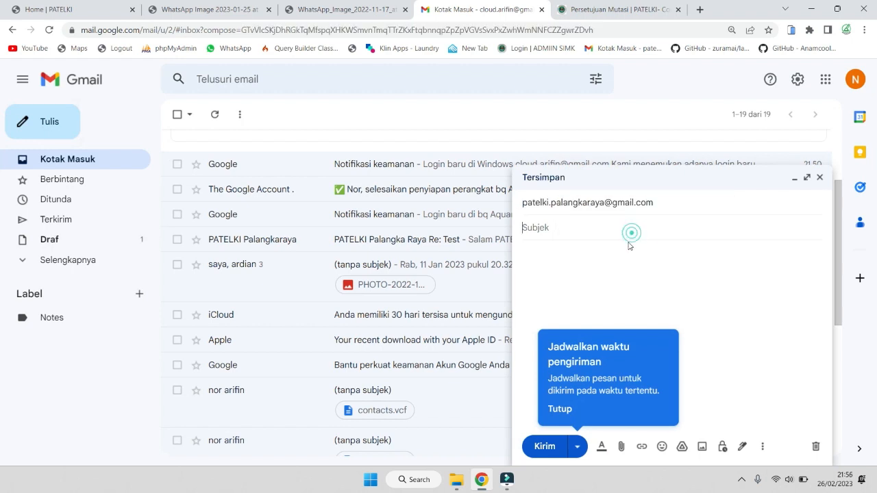
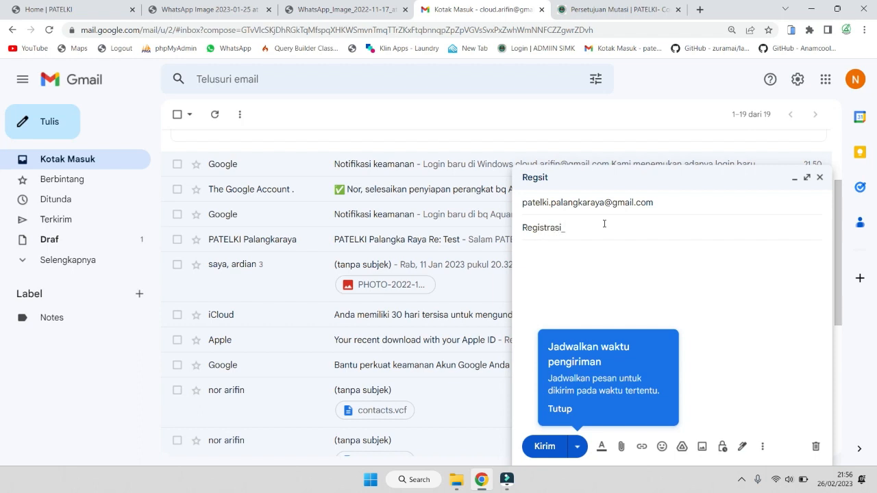
pyautogui.click(607, 251)
# Attach IJAZAH.jpg, KTP.jpg and PASFOTO.jpg to the registration email and send it
pyautogui.click(625, 447)
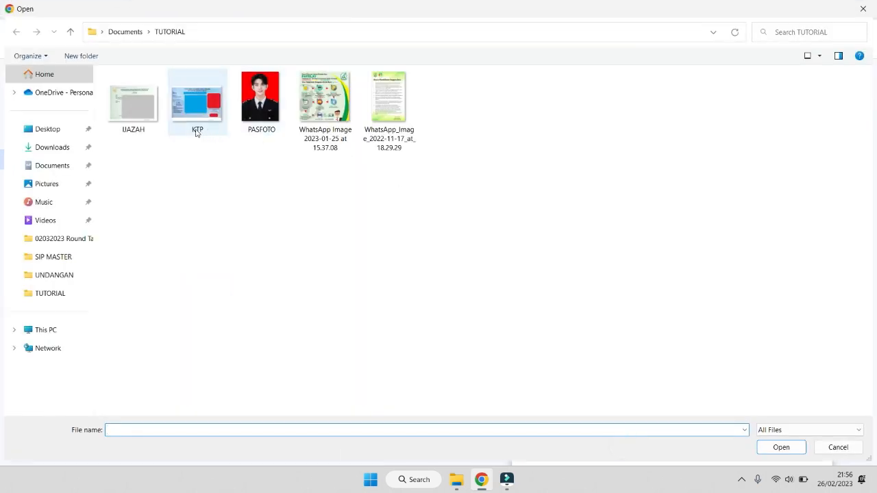
pyautogui.moveTo(108, 144); pyautogui.dragTo(283, 99)
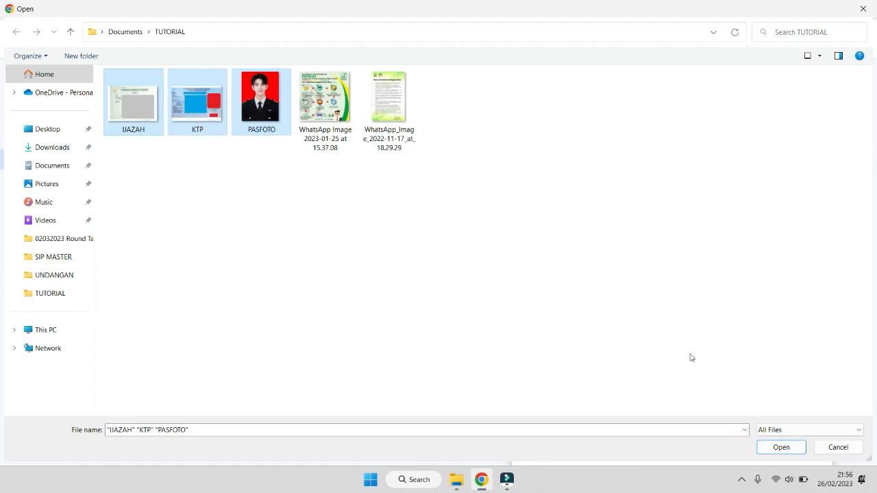
pyautogui.click(795, 447)
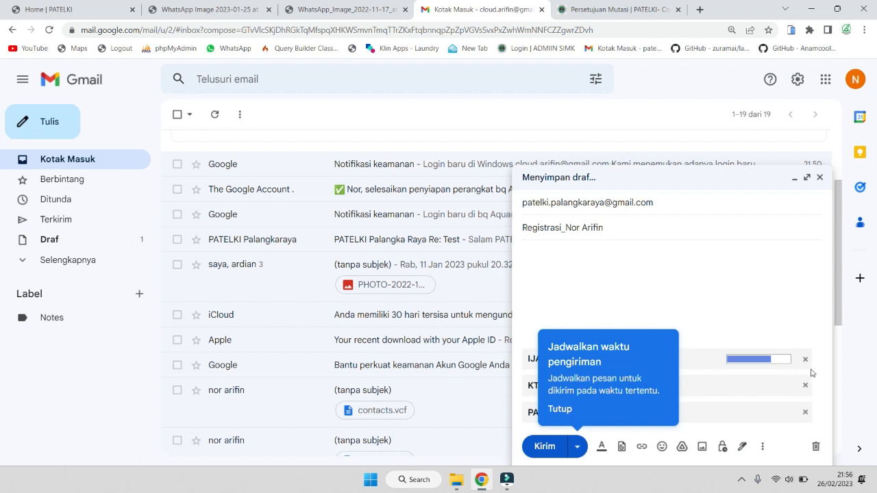
pyautogui.click(560, 409)
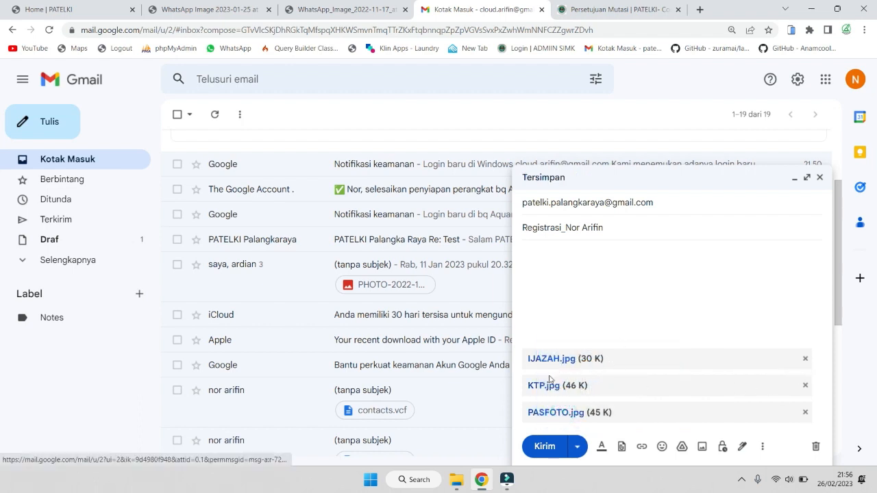
pyautogui.click(552, 454)
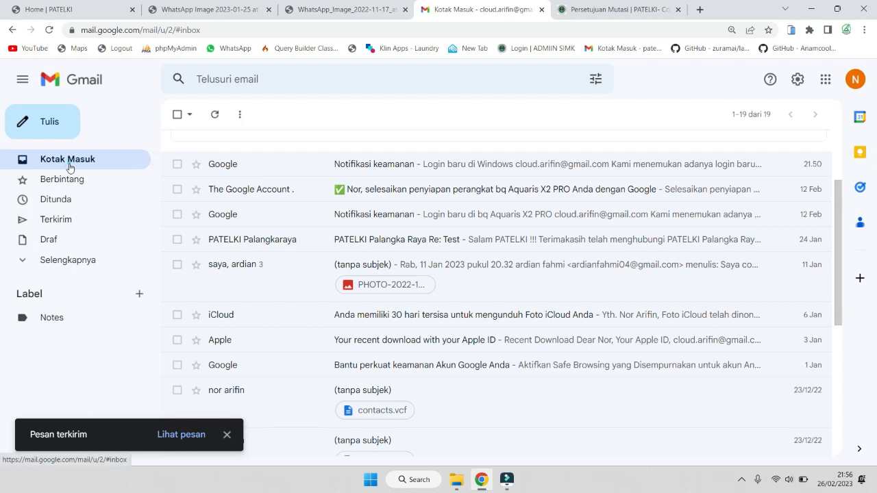
# Refresh the inbox, read PATELKI Palangkaraya's automatic reply, then return to the flow poster
pyautogui.click(69, 167)
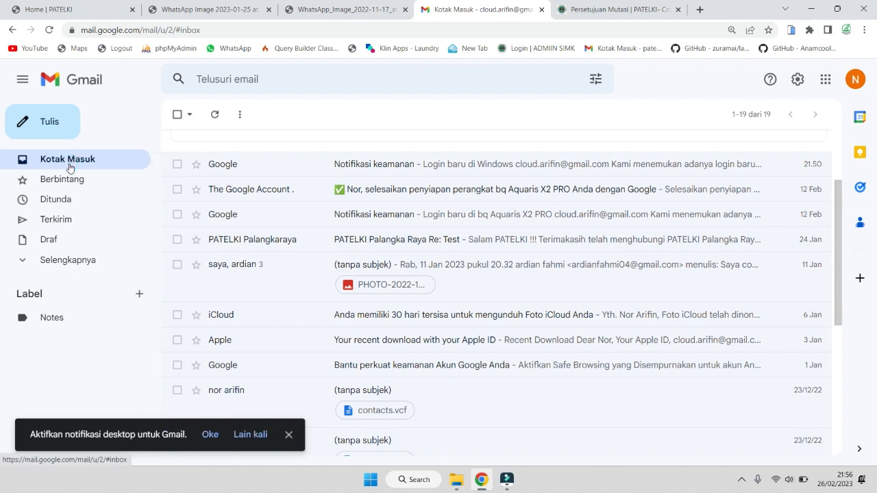
pyautogui.click(69, 167)
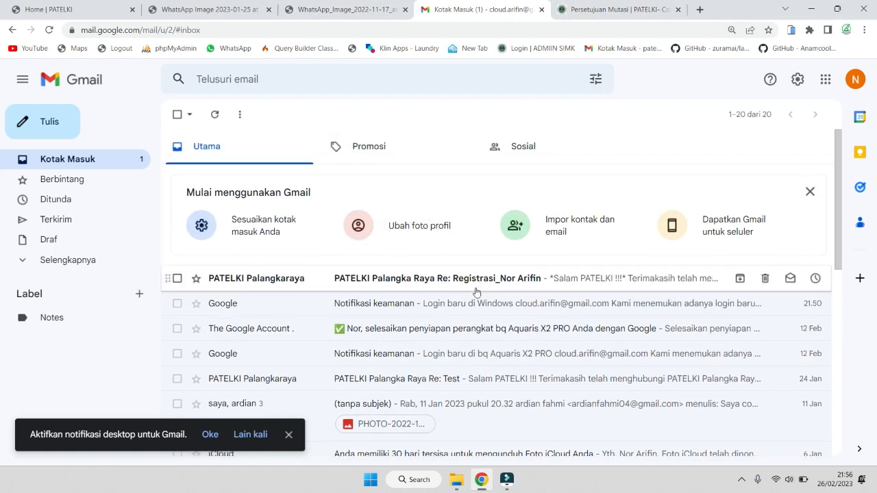
pyautogui.click(809, 192)
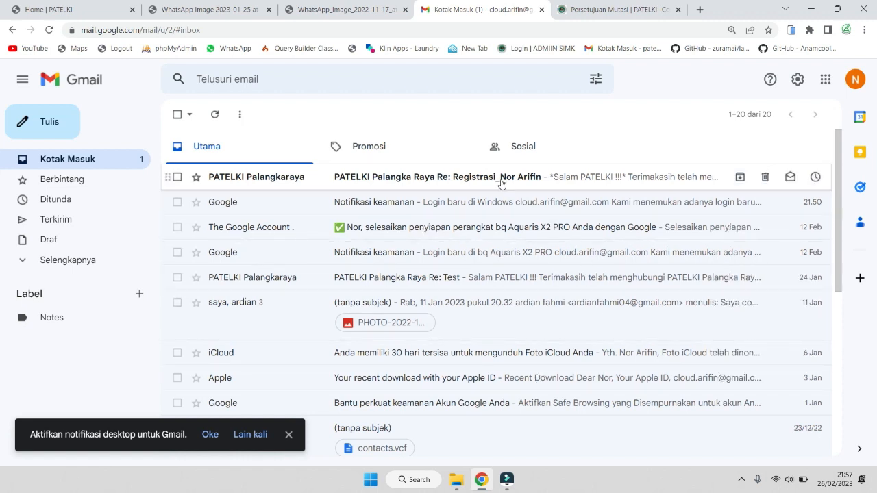
pyautogui.click(463, 183)
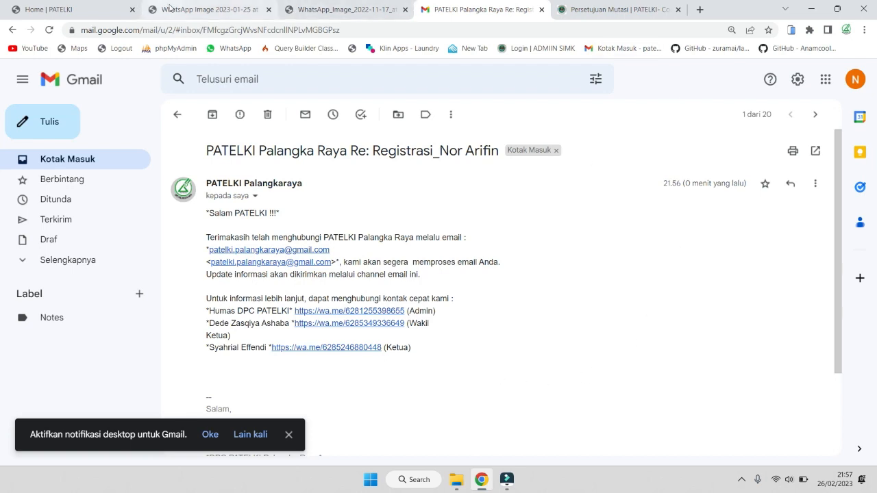
pyautogui.click(171, 9)
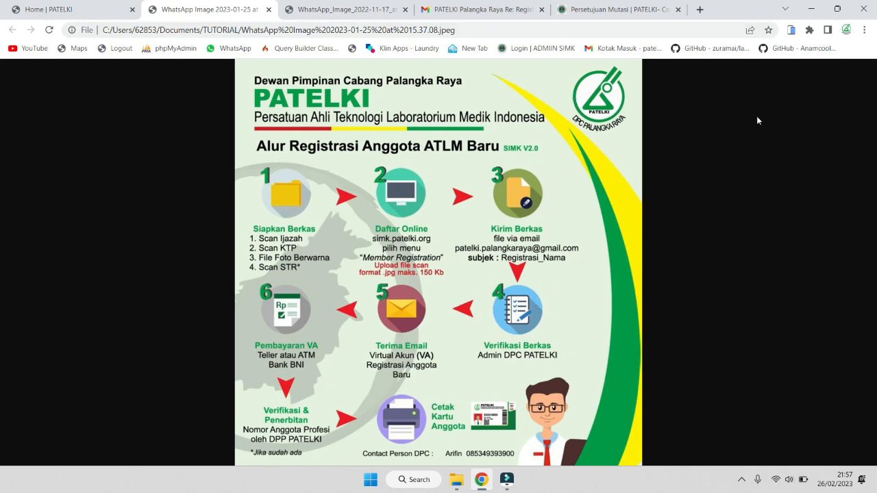
# Open the new registrant's Data anggota profile from Registrasi anggota terbaru in the admin panel
pyautogui.click(602, 9)
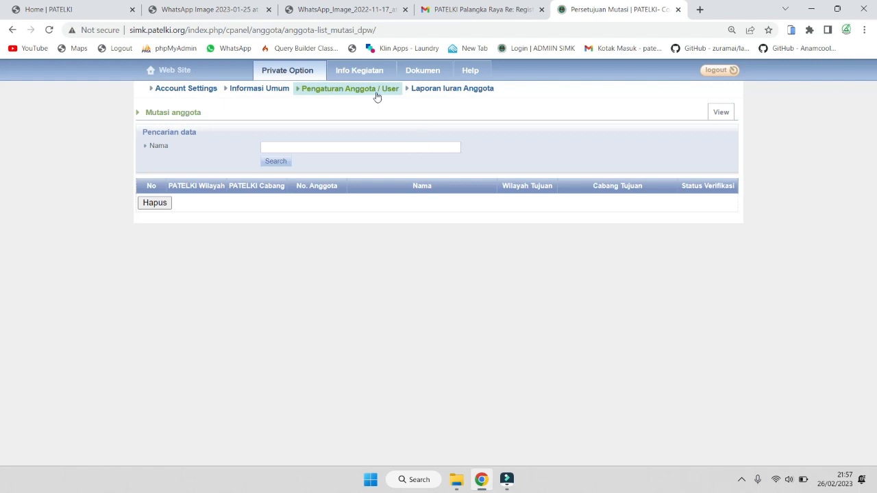
pyautogui.moveTo(365, 100)
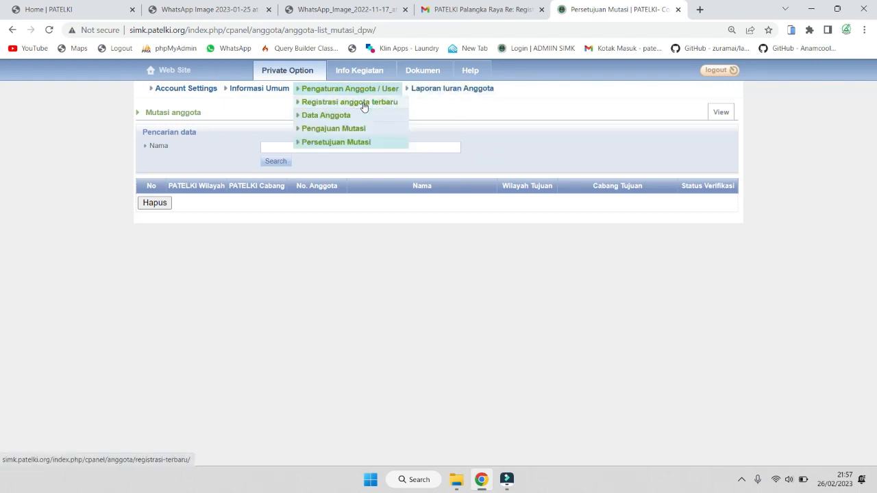
pyautogui.click(364, 103)
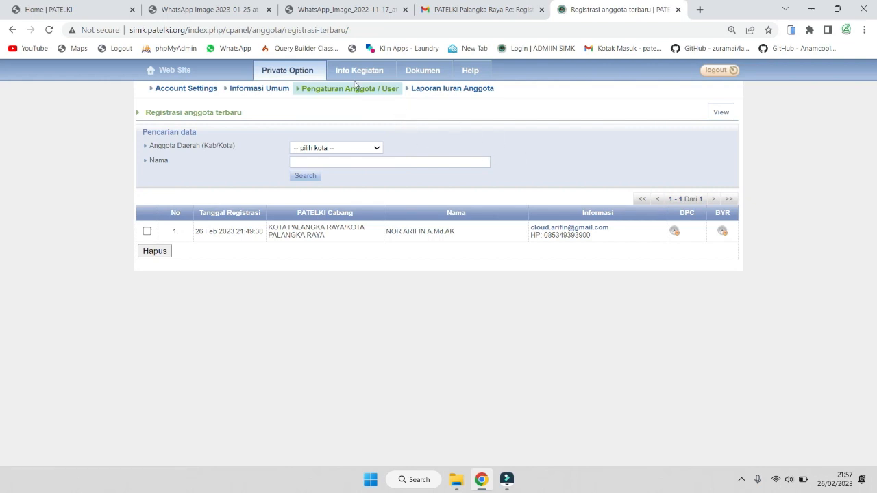
pyautogui.moveTo(355, 87)
pyautogui.click(337, 108)
pyautogui.moveTo(379, 238); pyautogui.dragTo(449, 231)
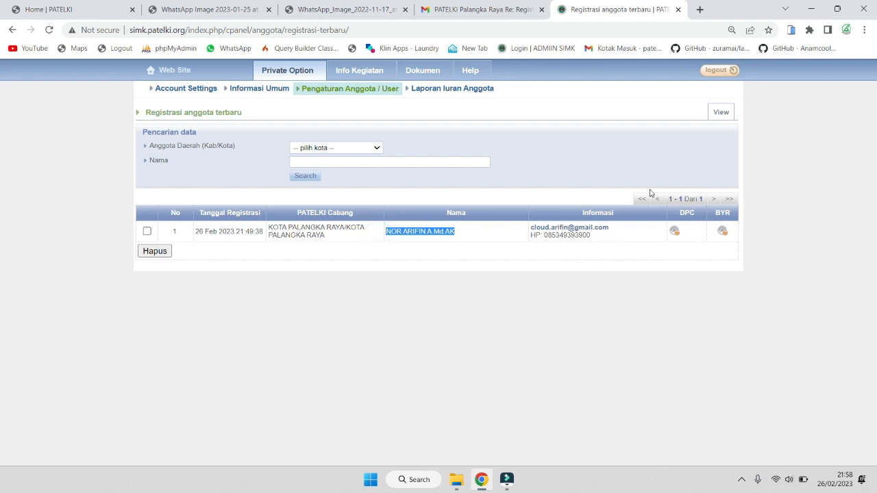
pyautogui.moveTo(610, 227); pyautogui.dragTo(612, 241)
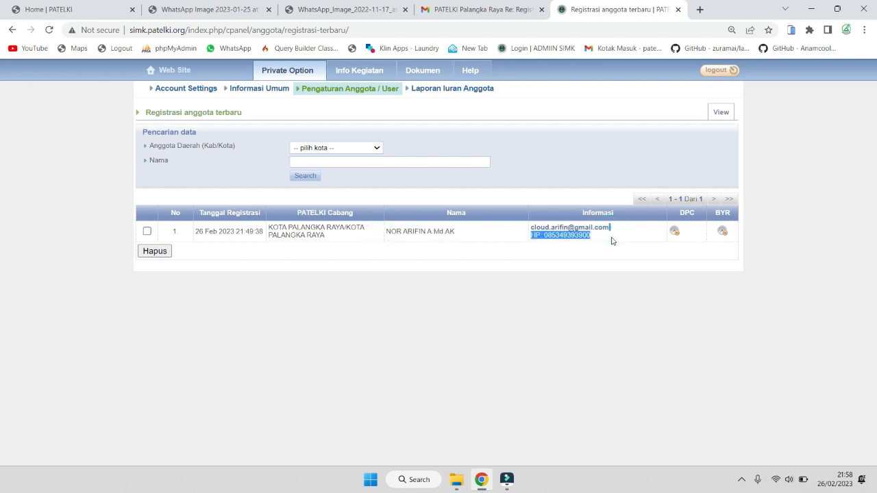
pyautogui.click(453, 253)
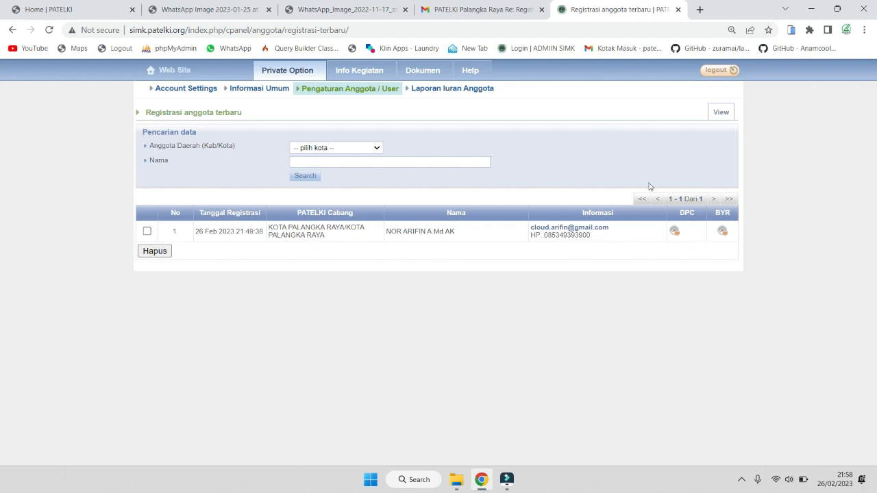
pyautogui.click(675, 231)
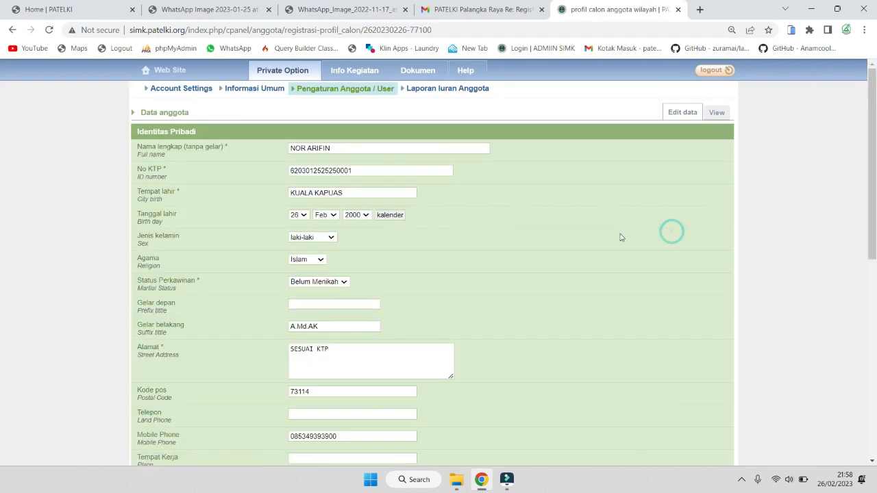
# Compare the applicant's profile form against the registration reply email
pyautogui.scroll(-5, 370, 174)
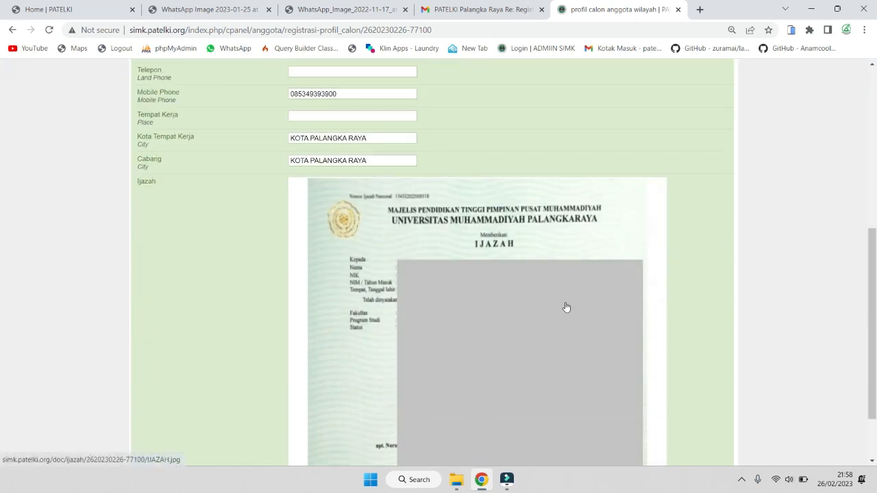
pyautogui.scroll(5, 563, 302)
pyautogui.scroll(-5, 397, 178)
pyautogui.scroll(5, 368, 135)
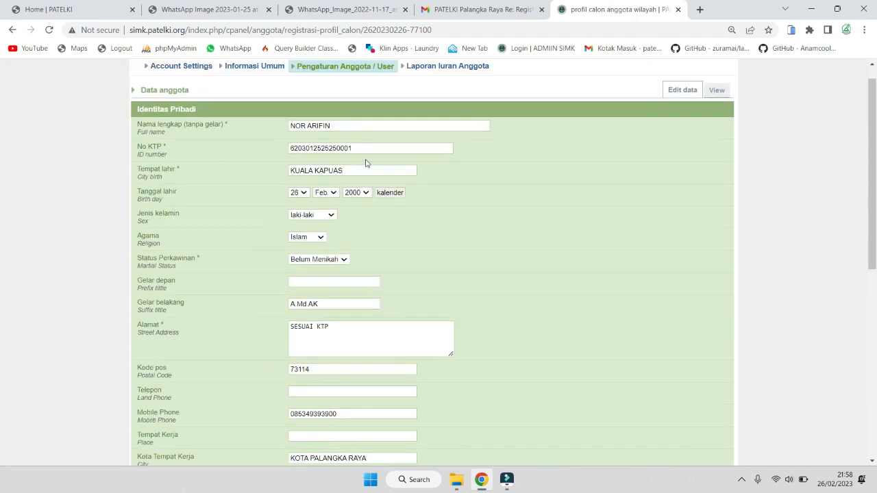
pyautogui.click(466, 9)
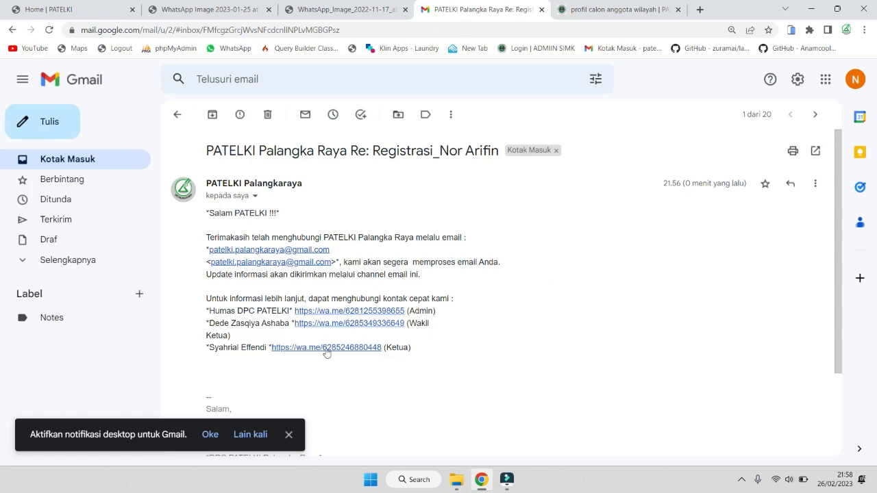
pyautogui.scroll(-2, 325, 353)
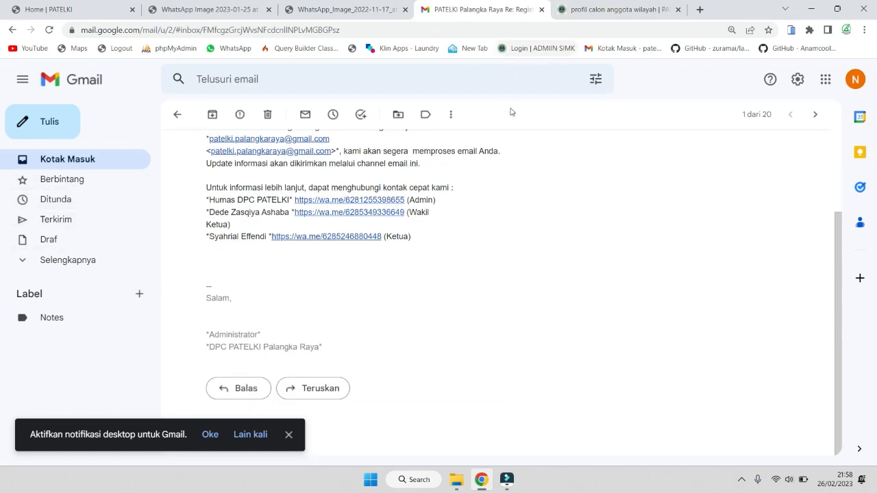
pyautogui.click(600, 9)
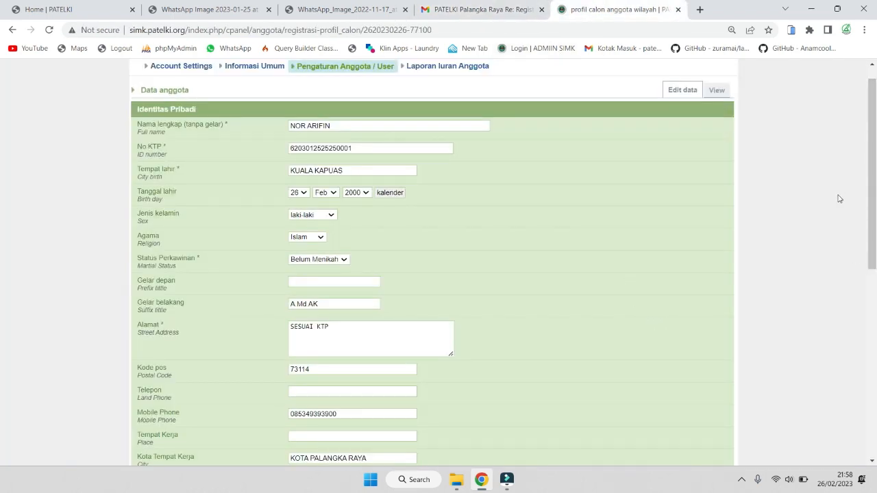
# Review the profile with Valid set to Yes and save it
pyautogui.moveTo(873, 178); pyautogui.dragTo(873, 362)
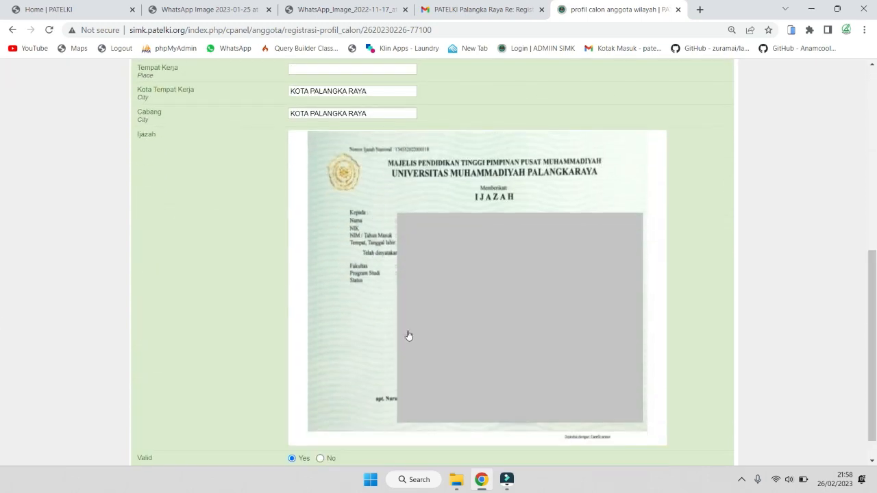
pyautogui.scroll(-1, 434, 322)
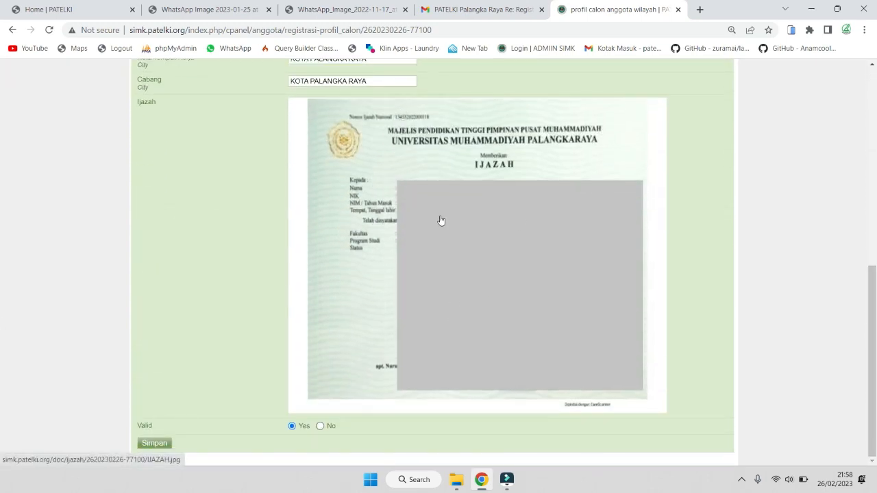
pyautogui.scroll(2, 497, 380)
pyautogui.scroll(3, 503, 373)
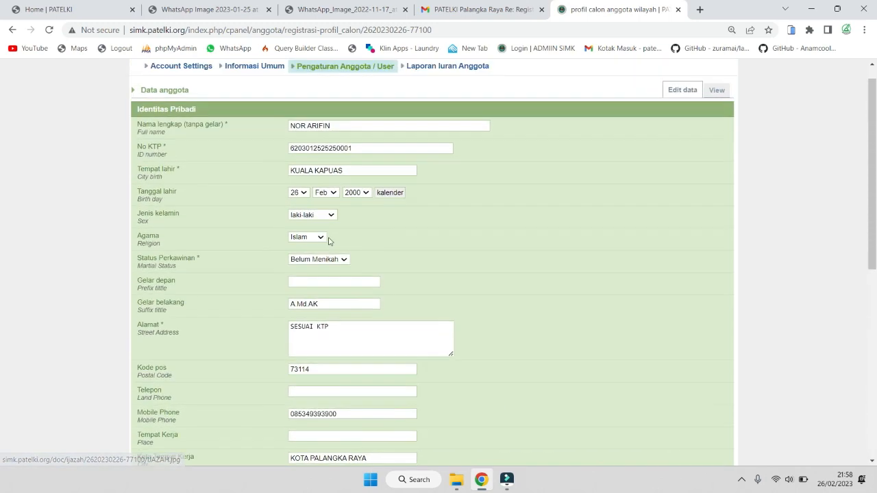
pyautogui.scroll(-3, 329, 241)
pyautogui.scroll(1, 382, 284)
pyautogui.scroll(1, 382, 282)
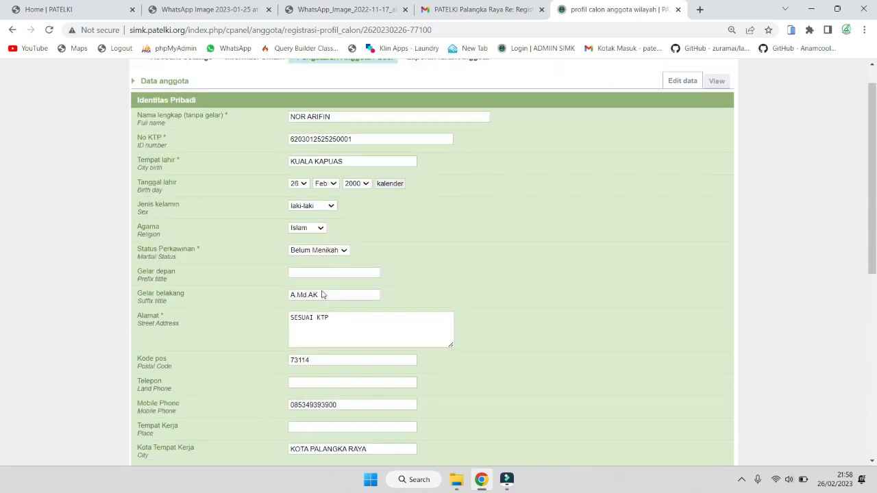
pyautogui.scroll(-1, 323, 294)
pyautogui.scroll(-5, 326, 281)
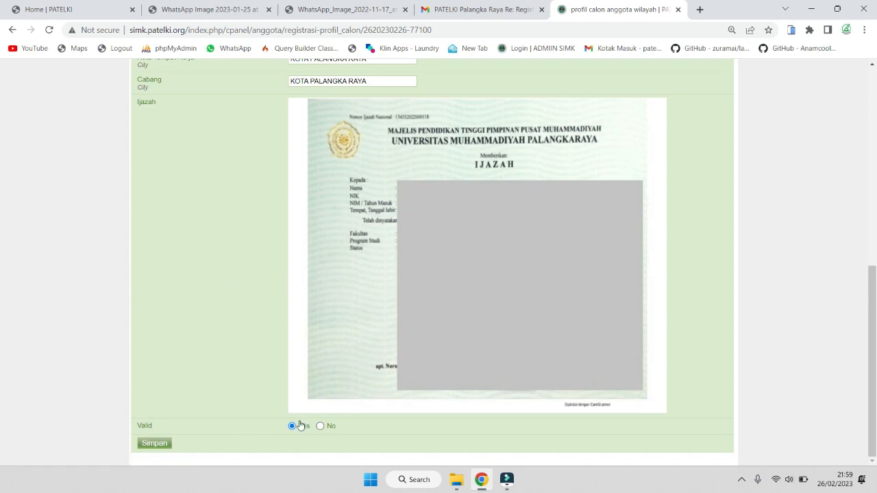
pyautogui.click(156, 446)
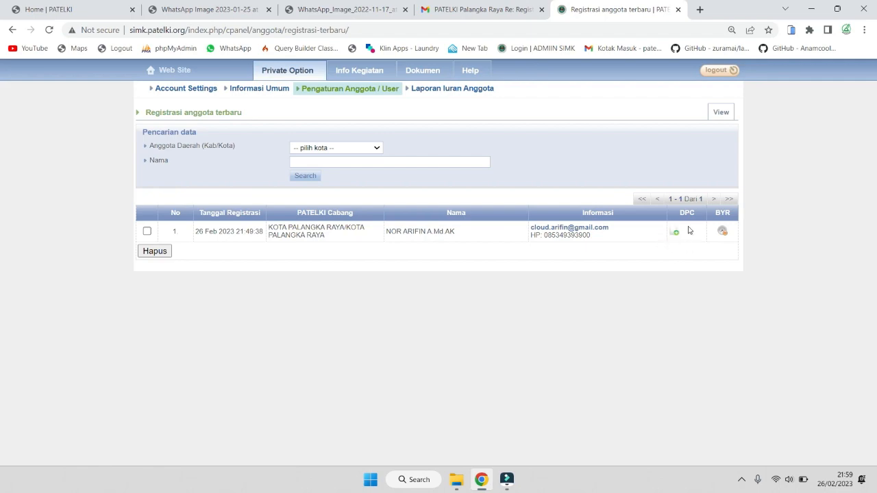
# Open the BNI eCollection virtual account billing email from the inbox
pyautogui.click(482, 9)
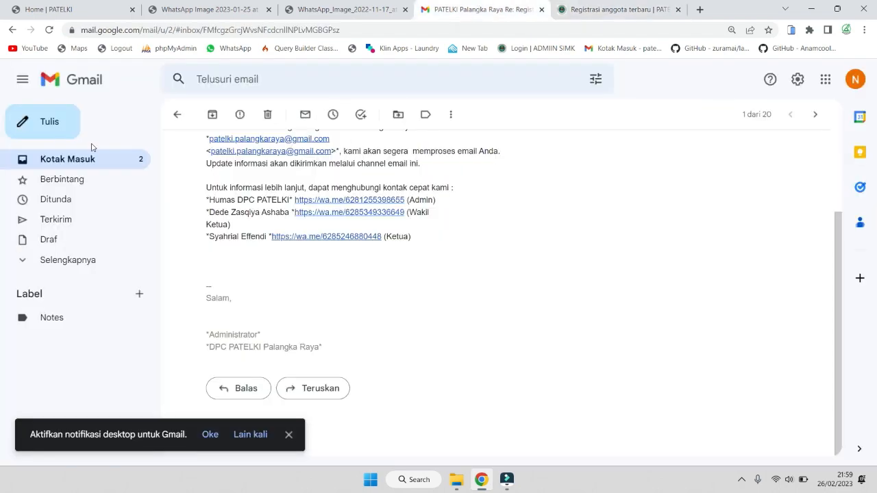
pyautogui.click(80, 161)
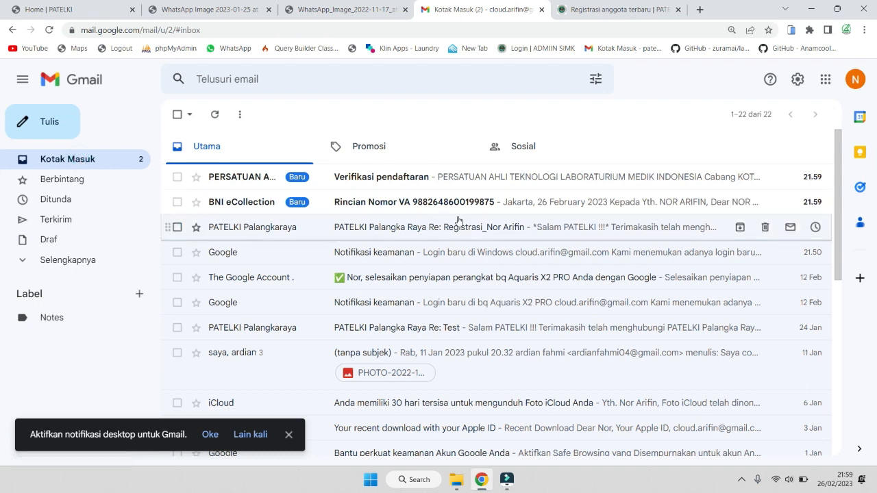
pyautogui.click(403, 201)
pyautogui.scroll(-6, 439, 301)
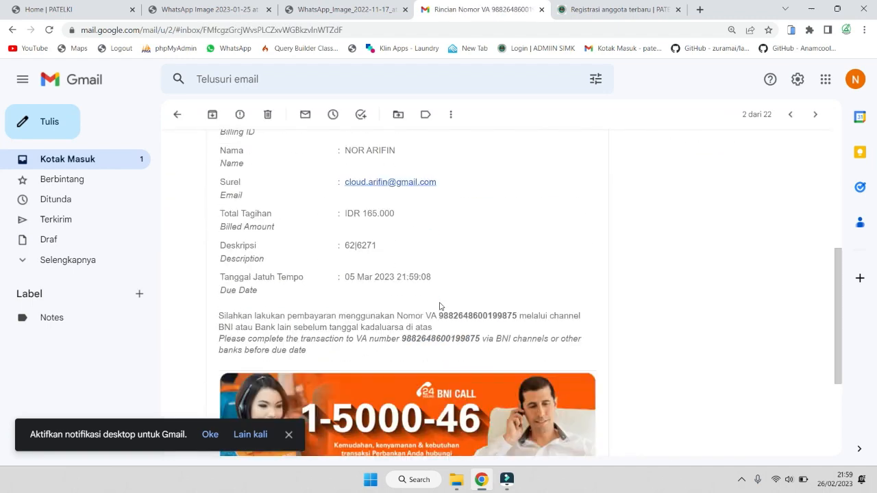
pyautogui.scroll(5, 439, 302)
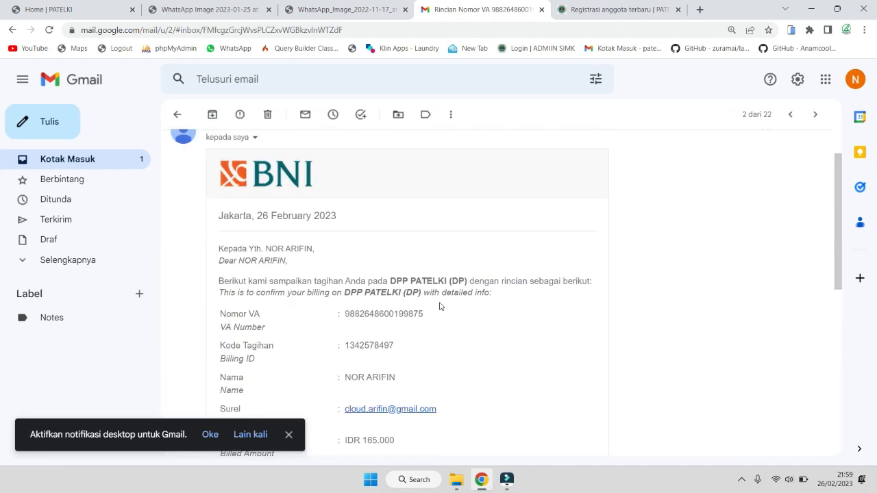
pyautogui.click(288, 435)
# Select and copy the virtual account number in the billing email
pyautogui.scroll(-6, 494, 302)
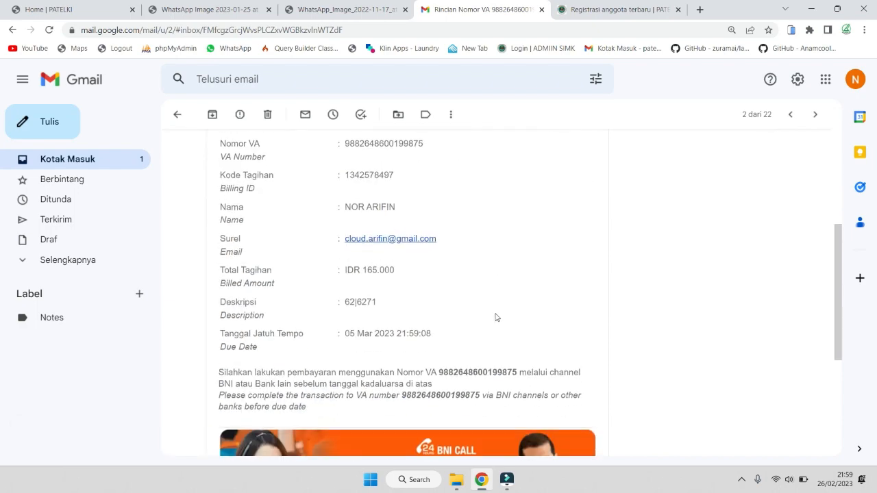
pyautogui.scroll(5, 490, 330)
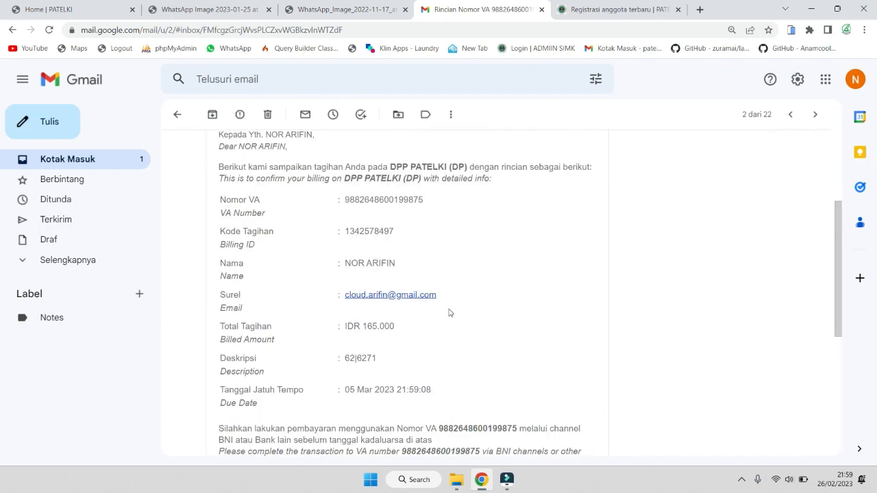
pyautogui.scroll(3, 444, 313)
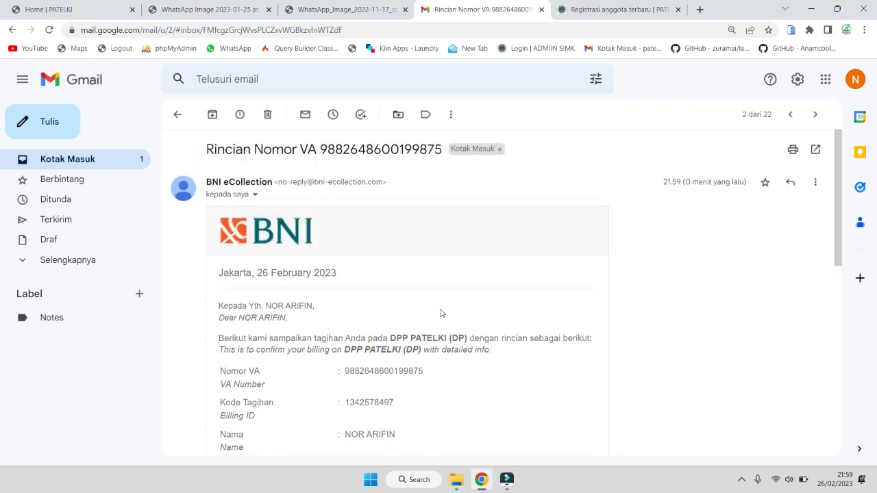
pyautogui.scroll(-1, 442, 313)
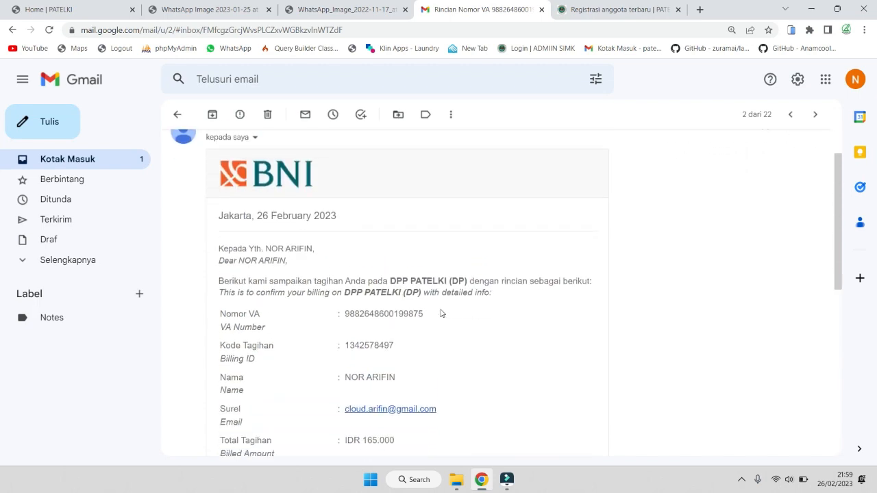
pyautogui.scroll(-1, 441, 313)
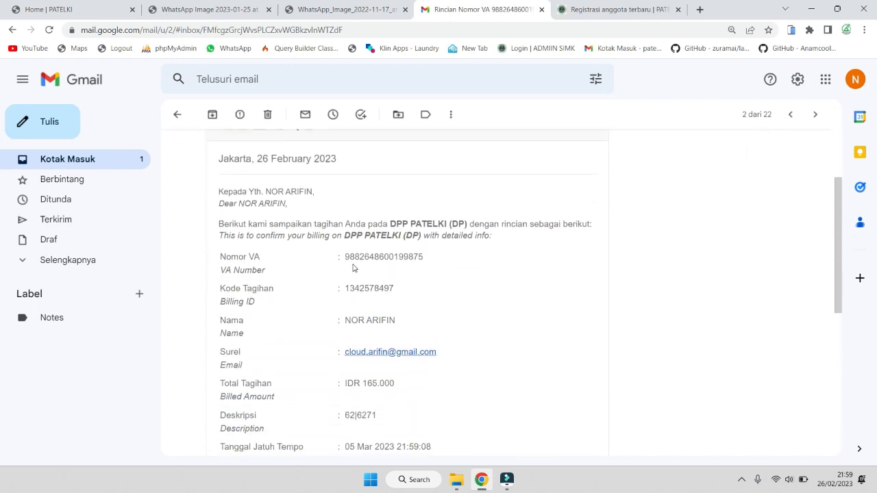
pyautogui.moveTo(343, 257); pyautogui.dragTo(424, 260)
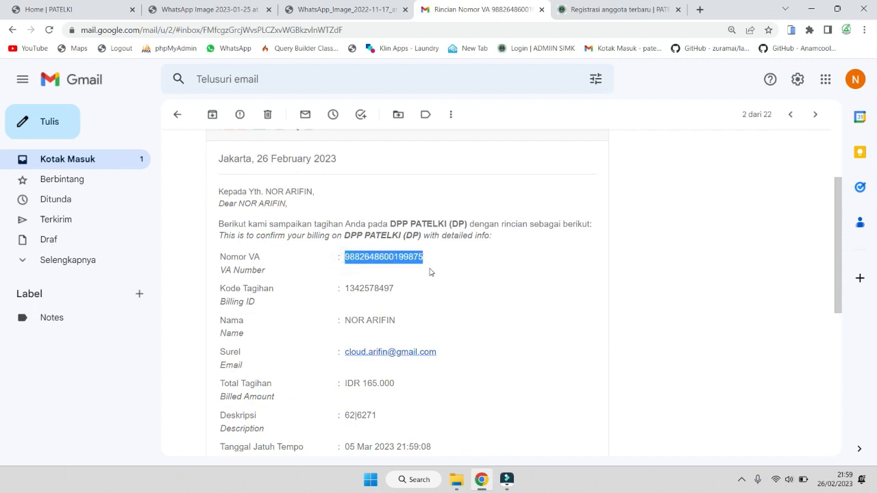
pyautogui.hotkey('ctrl', 'c')
pyautogui.click(468, 261)
pyautogui.moveTo(427, 260); pyautogui.dragTo(346, 271)
pyautogui.scroll(-1, 420, 305)
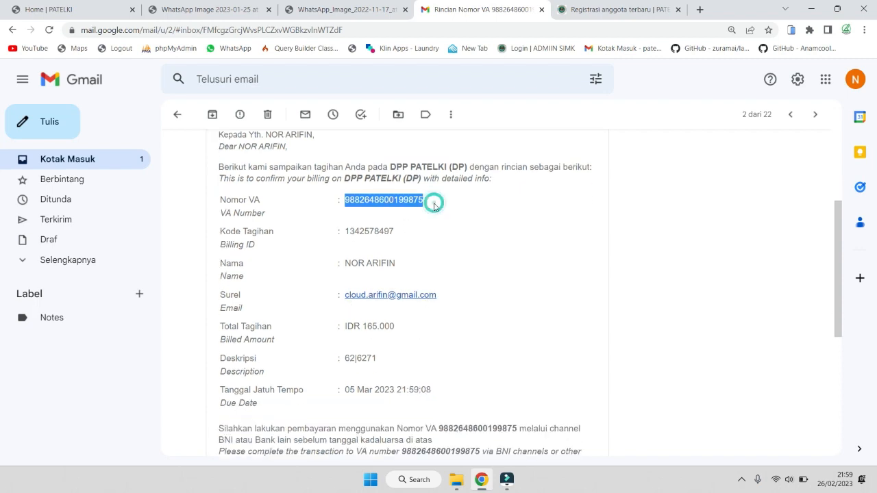
pyautogui.click(409, 209)
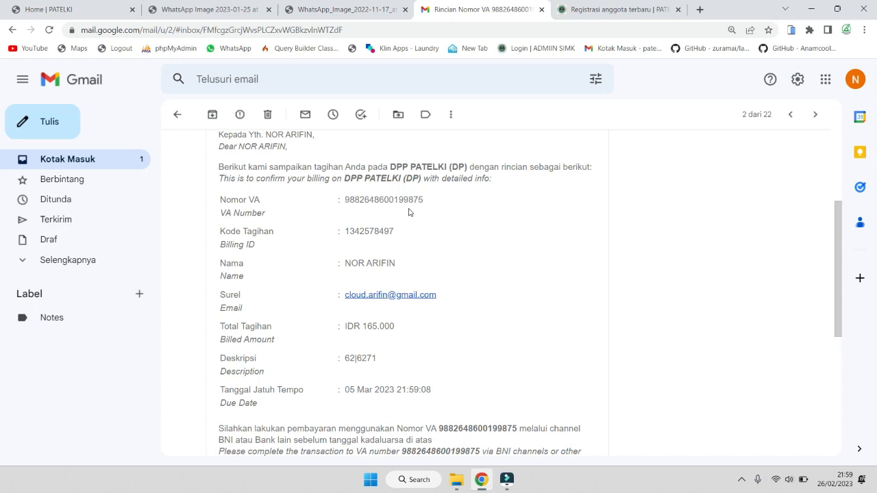
pyautogui.doubleClick(346, 199)
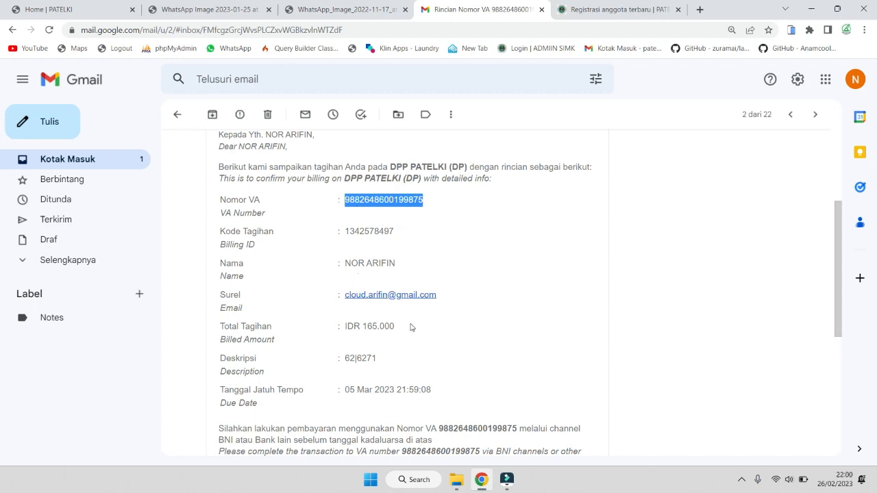
pyautogui.scroll(1, 673, 318)
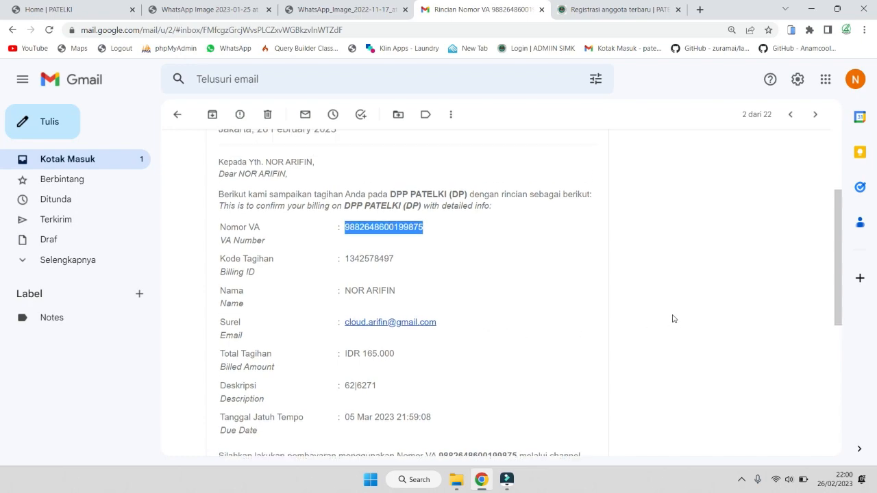
pyautogui.scroll(2, 674, 318)
pyautogui.scroll(-3, 674, 319)
pyautogui.scroll(-2, 590, 304)
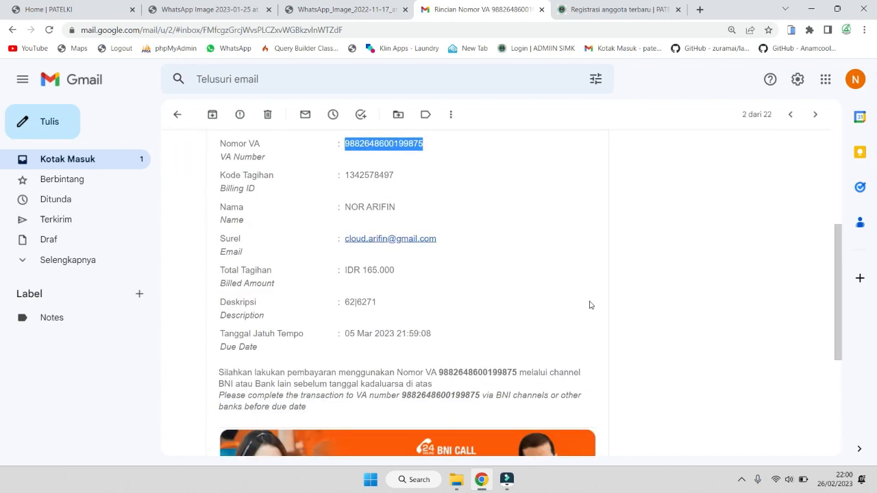
pyautogui.scroll(6, 500, 270)
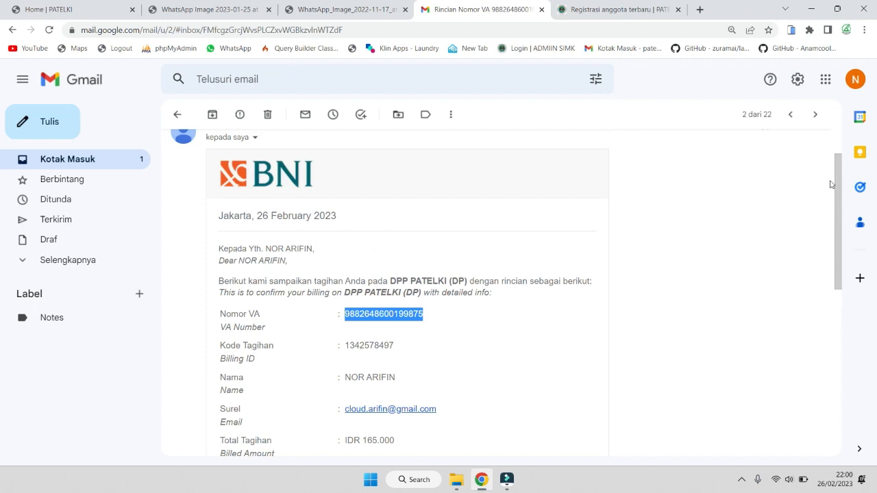
pyautogui.moveTo(840, 170); pyautogui.dragTo(819, 194)
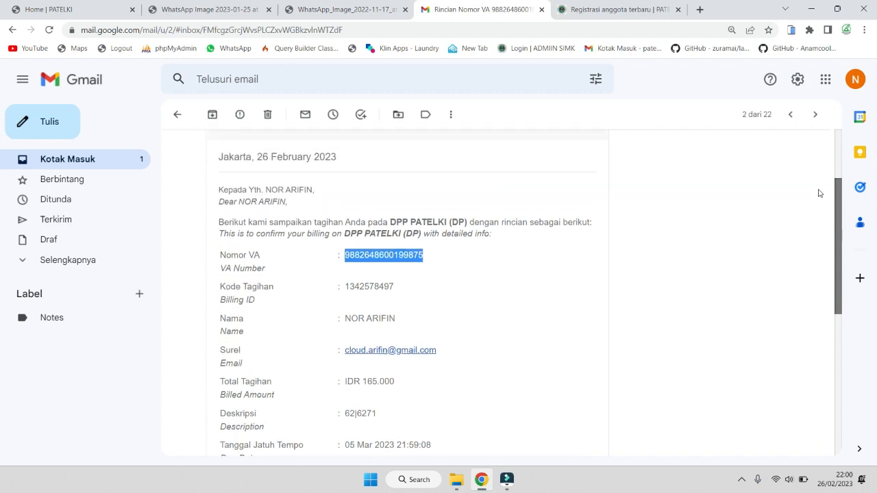
pyautogui.click(439, 271)
pyautogui.moveTo(342, 255); pyautogui.dragTo(428, 255)
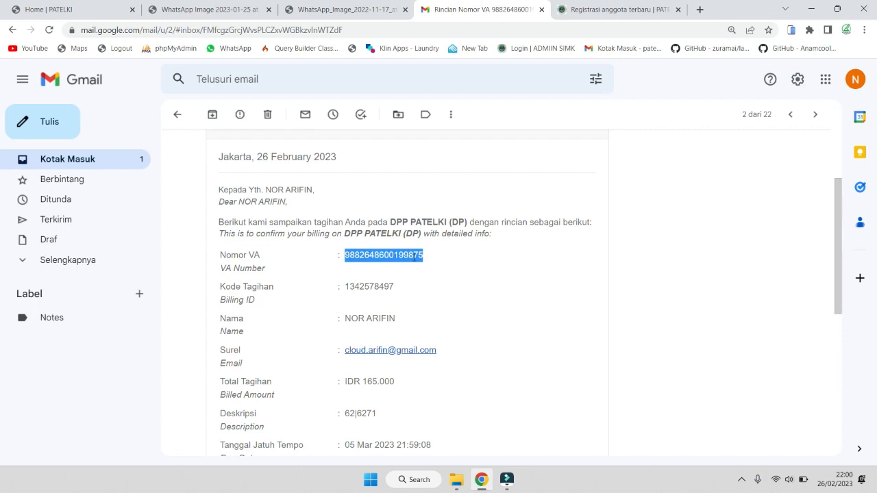
pyautogui.click(443, 258)
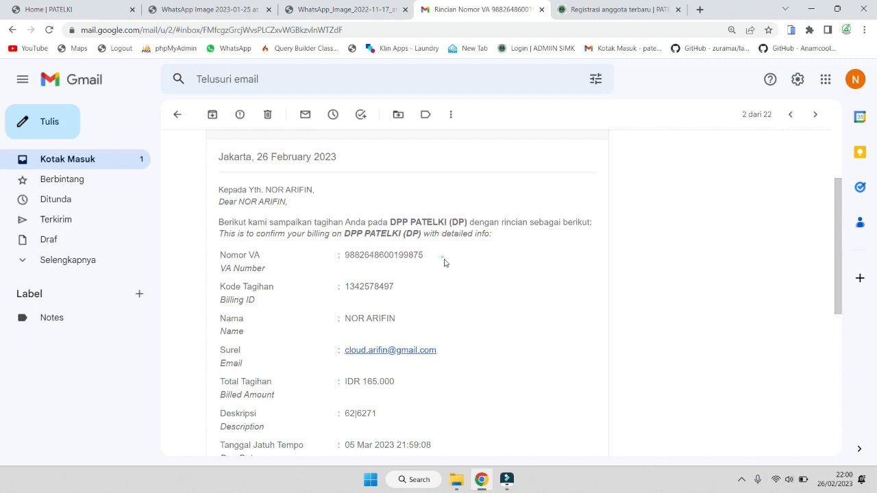
pyautogui.moveTo(437, 258); pyautogui.dragTo(345, 258)
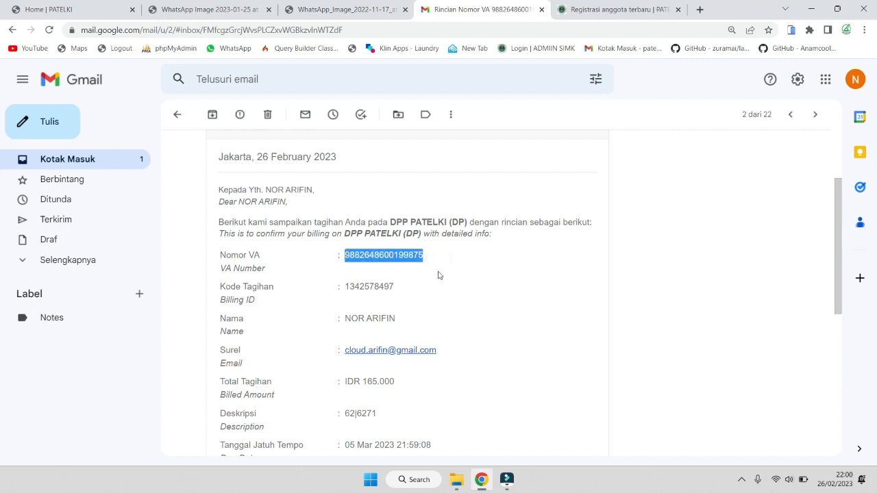
pyautogui.scroll(-4, 439, 281)
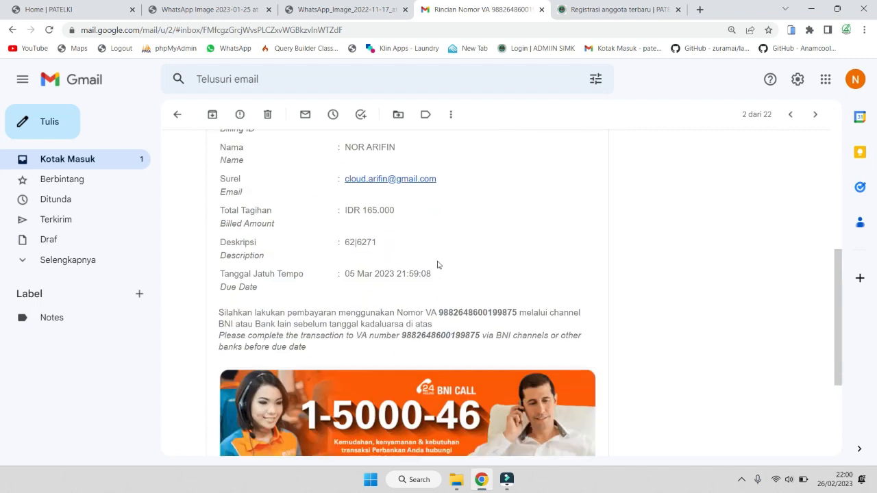
# Highlight the IDR 165.000 billed amount, then scroll back up to the email header
pyautogui.moveTo(397, 211); pyautogui.dragTo(363, 212)
pyautogui.scroll(3, 414, 226)
pyautogui.scroll(-1, 432, 283)
pyautogui.click(463, 312)
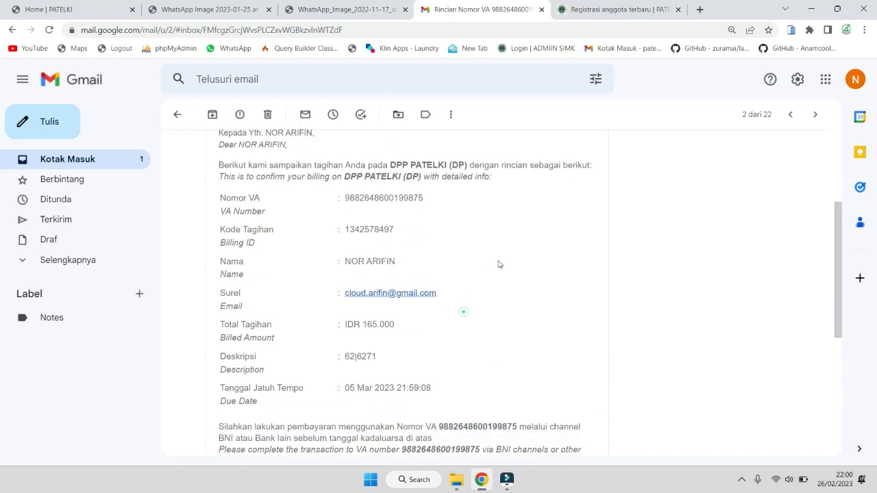
pyautogui.doubleClick(375, 325)
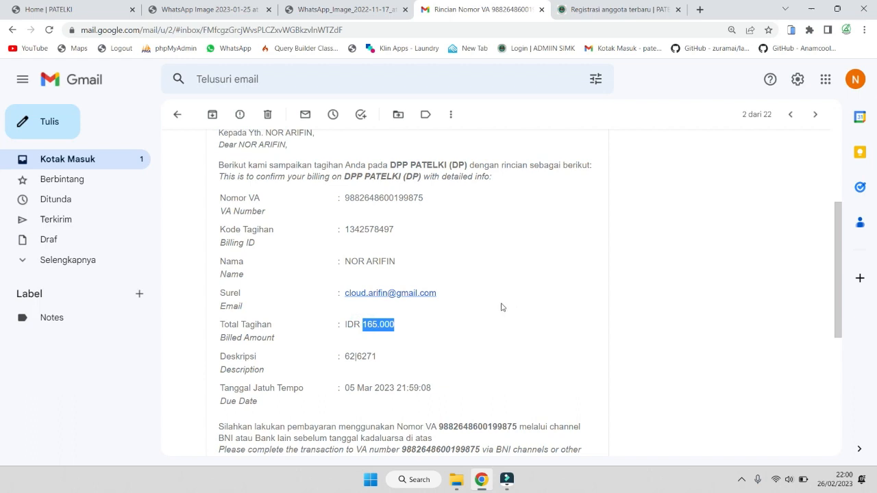
pyautogui.scroll(3, 501, 307)
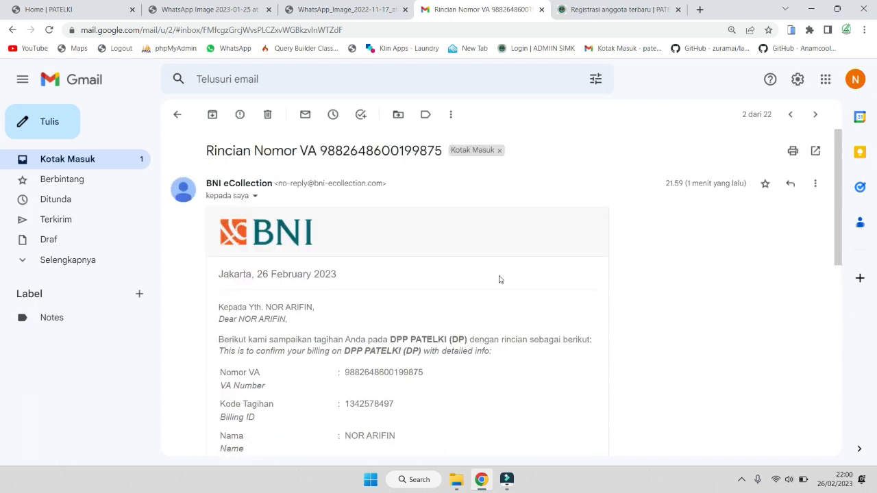
# Select the virtual account number in the Verifikasi pendaftaran email, then show the flow poster
pyautogui.click(79, 170)
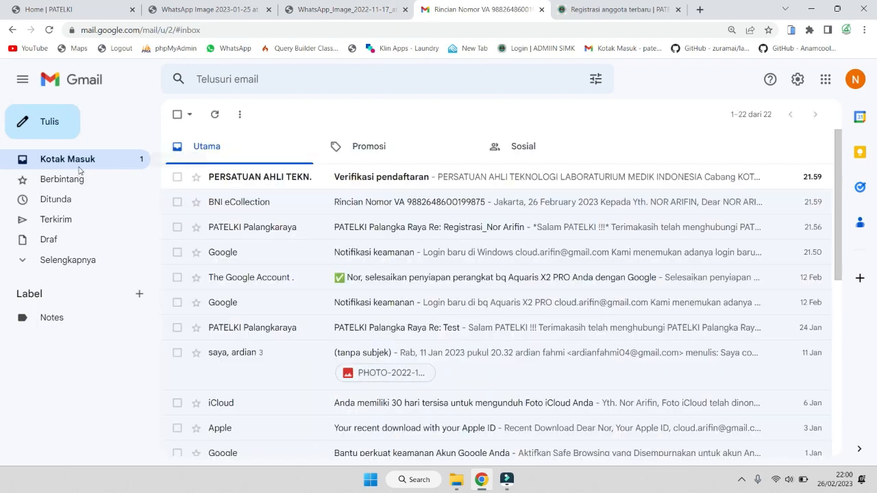
pyautogui.click(435, 179)
pyautogui.scroll(-3, 490, 322)
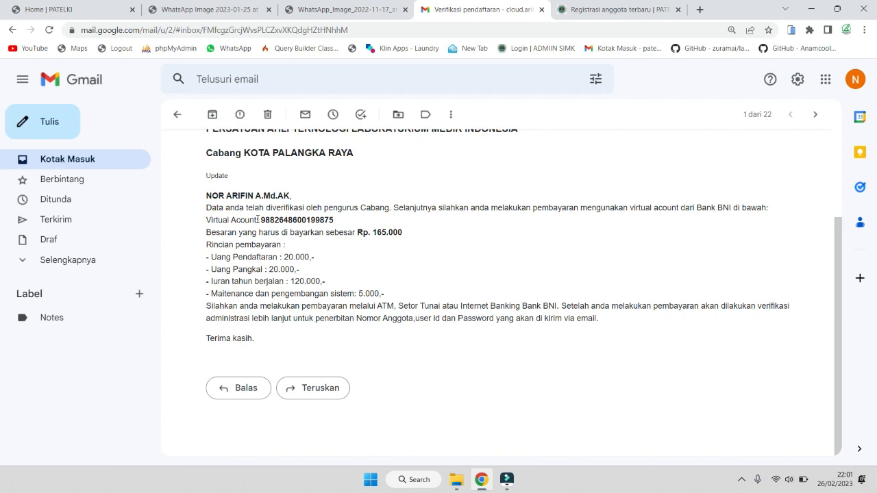
pyautogui.moveTo(261, 218); pyautogui.dragTo(336, 223)
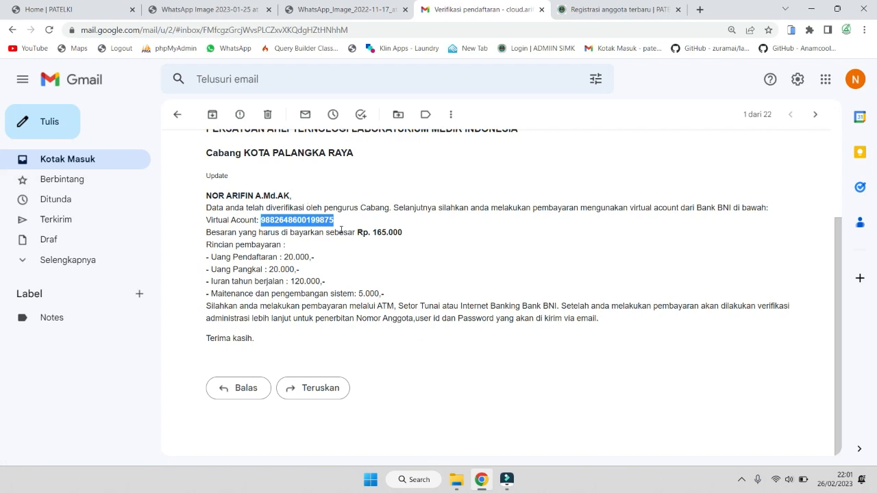
pyautogui.click(201, 4)
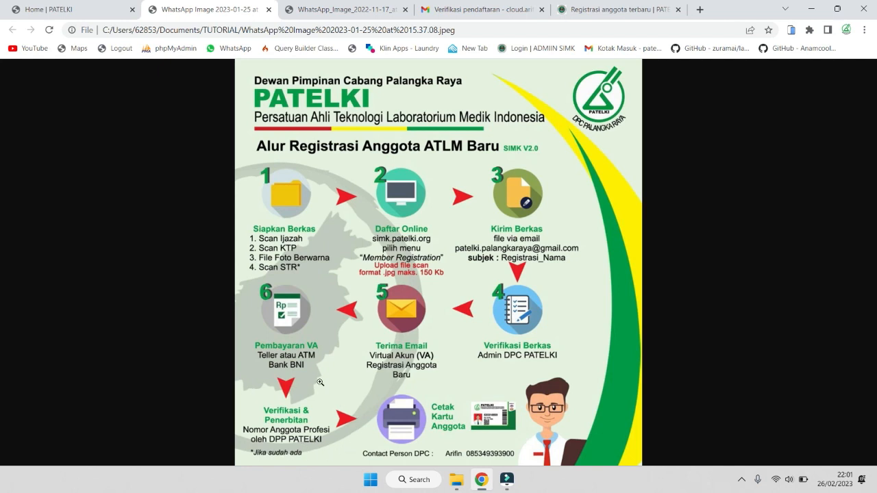
# Sign in from the SIMK home page with the new member's saved User ID login
pyautogui.click(613, 9)
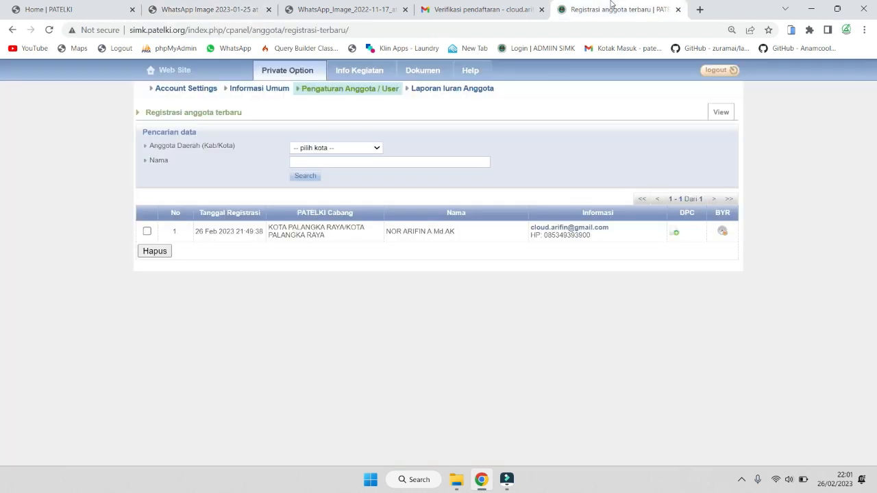
pyautogui.click(205, 9)
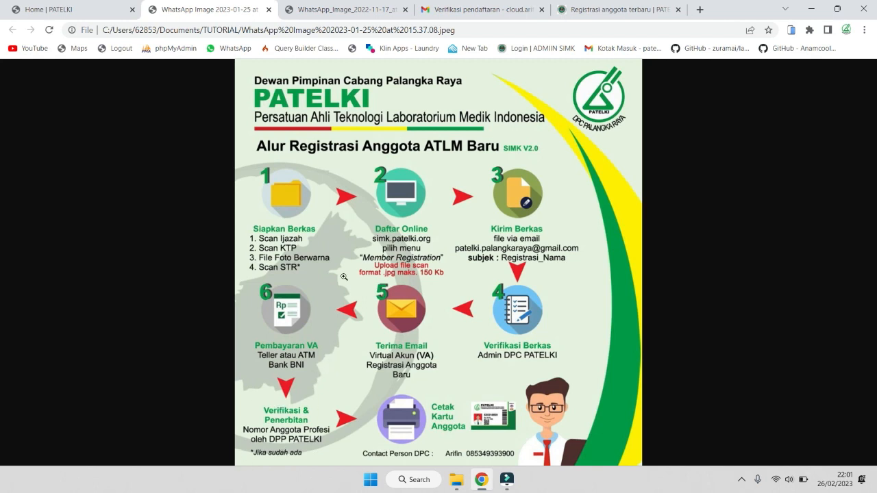
pyautogui.click(105, 7)
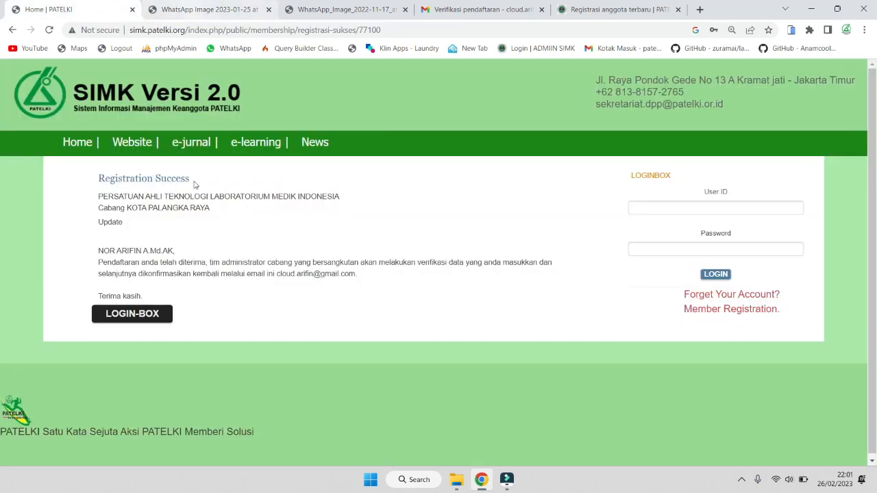
pyautogui.click(90, 101)
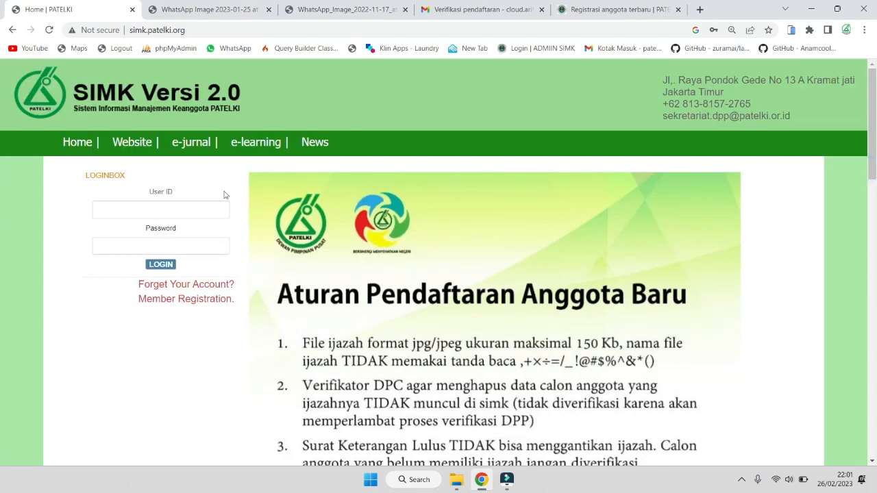
pyautogui.click(195, 208)
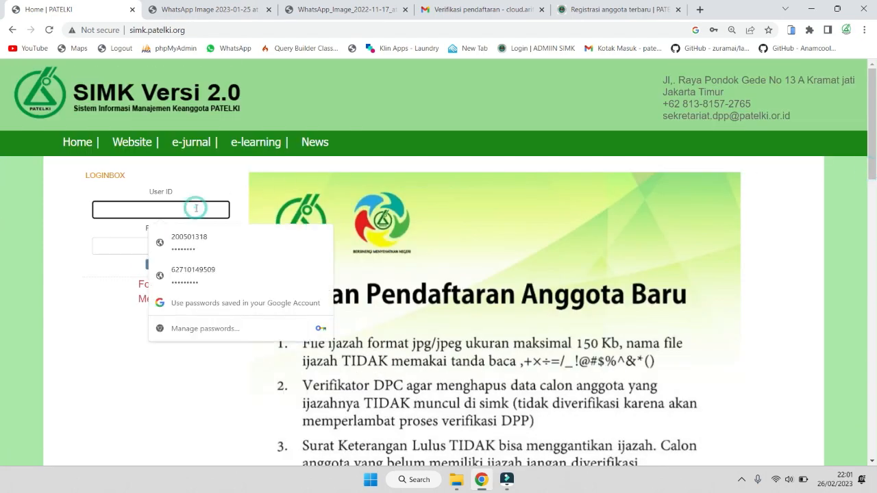
pyautogui.write('627')
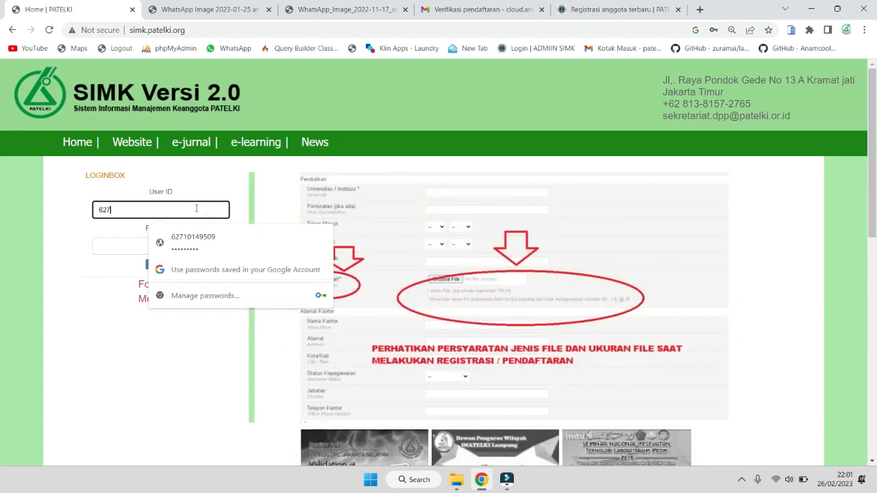
pyautogui.write('1')
pyautogui.click(192, 239)
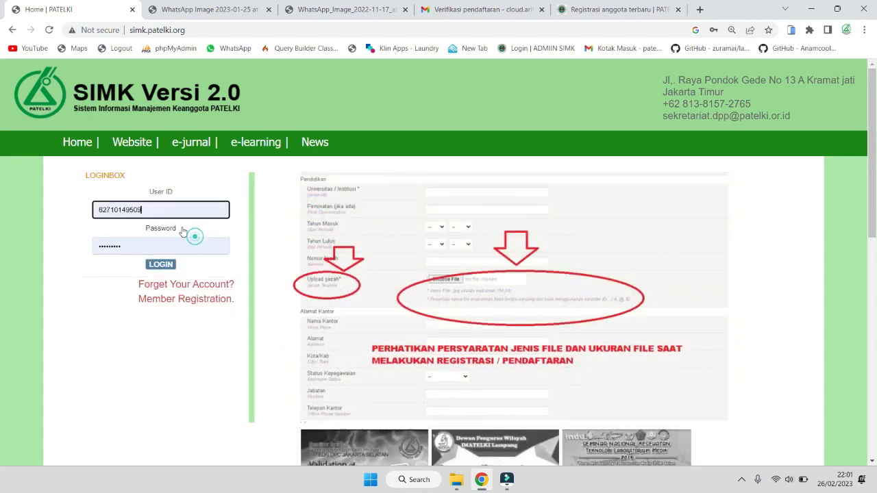
pyautogui.click(152, 211)
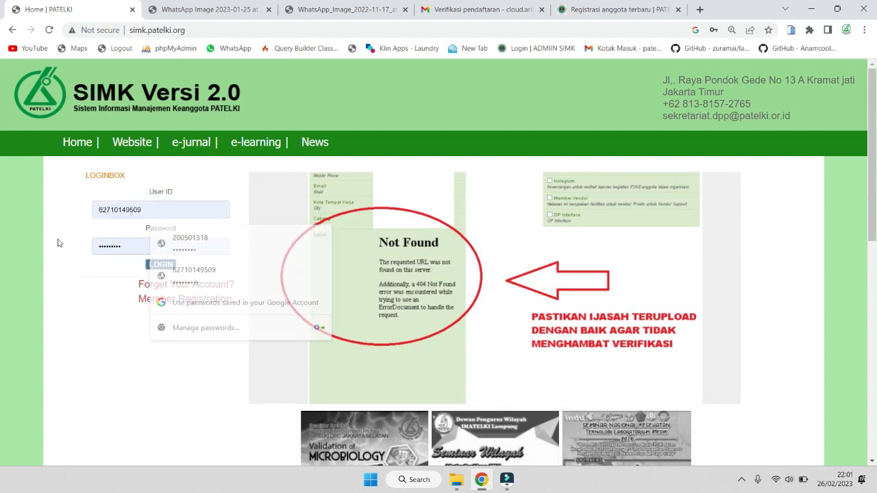
pyautogui.click(59, 239)
pyautogui.click(168, 269)
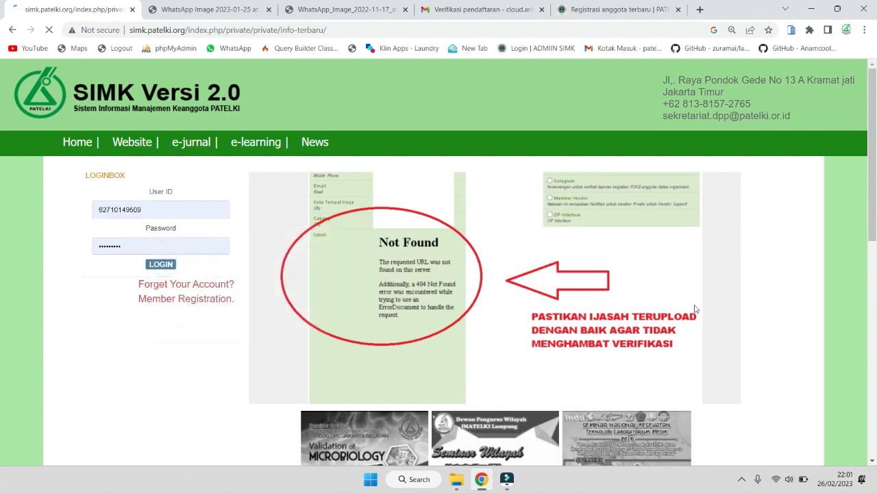
pyautogui.scroll(-1, 342, 243)
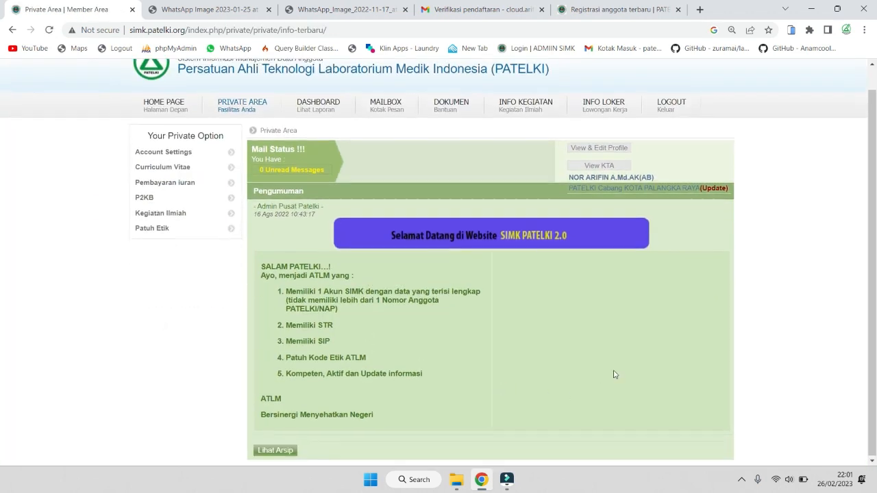
# Highlight the announcement text in the member Private Area to review it
pyautogui.scroll(1, 613, 374)
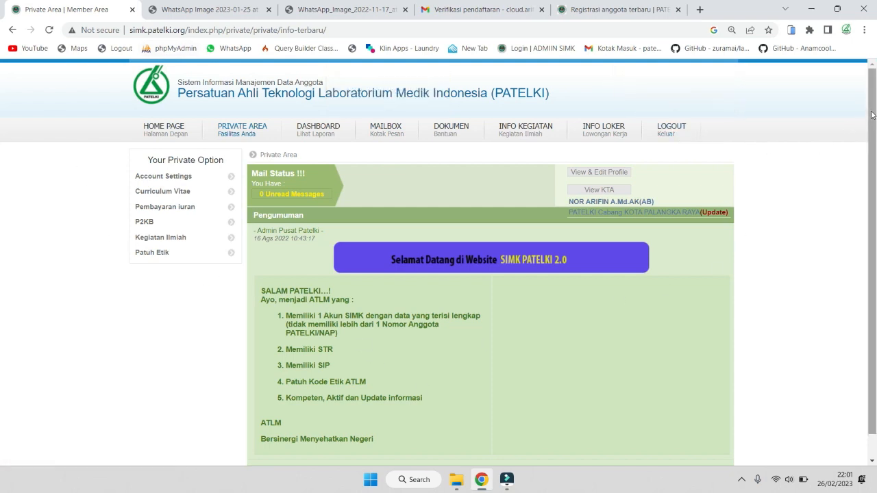
pyautogui.moveTo(873, 116)
pyautogui.mouseDown()
pyautogui.moveTo(873, 125)
pyautogui.moveTo(867, 120)
pyautogui.mouseUp()
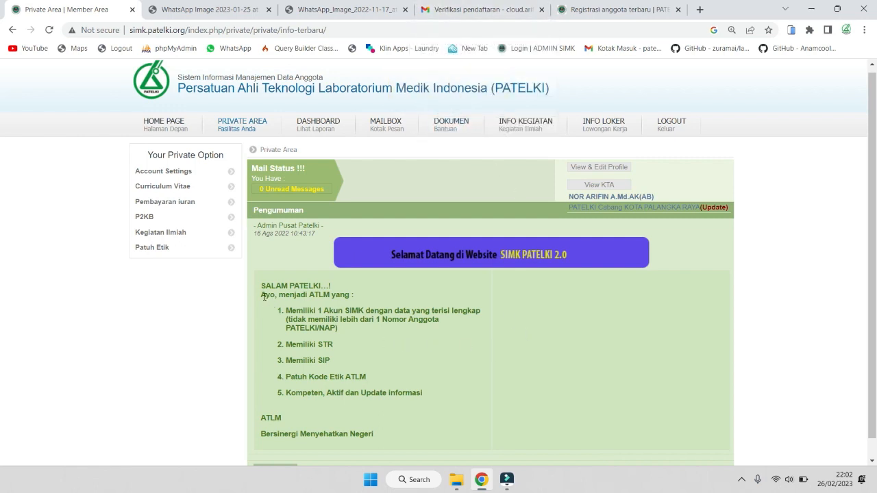
pyautogui.moveTo(261, 288); pyautogui.dragTo(415, 436)
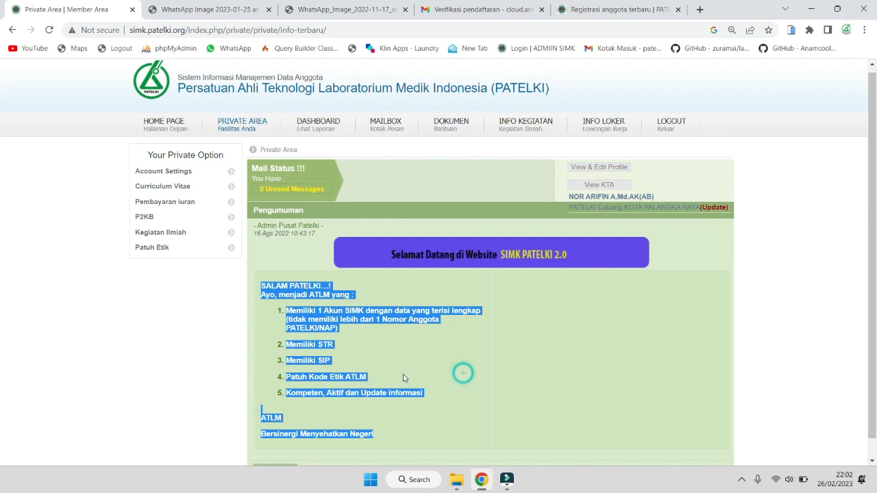
pyautogui.click(376, 376)
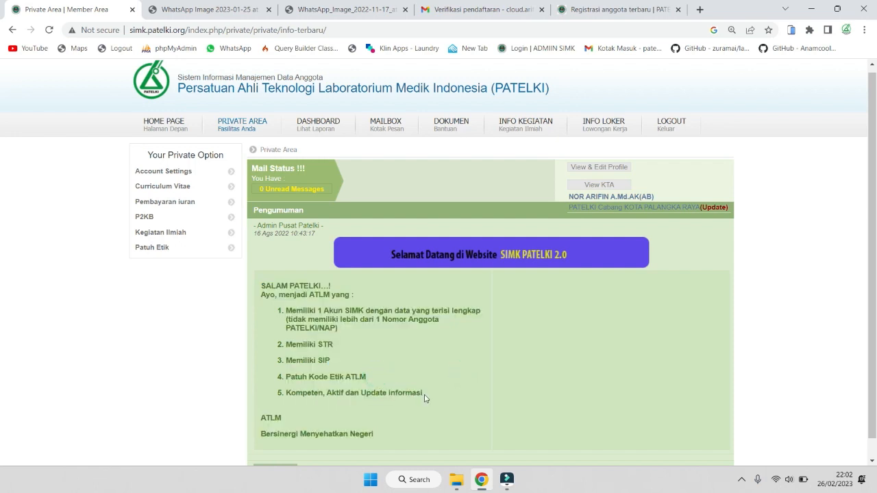
pyautogui.moveTo(424, 397); pyautogui.dragTo(252, 299)
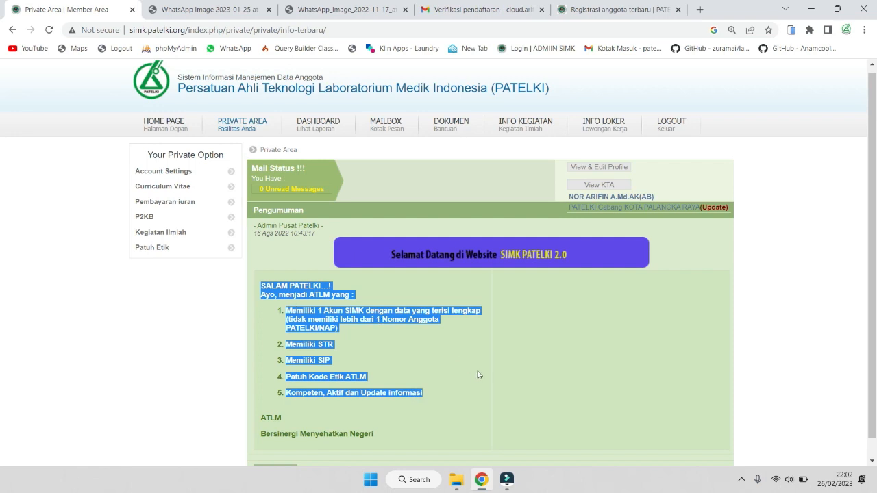
# Check the Gmail inbox list, then return to the member Private Area
pyautogui.click(494, 9)
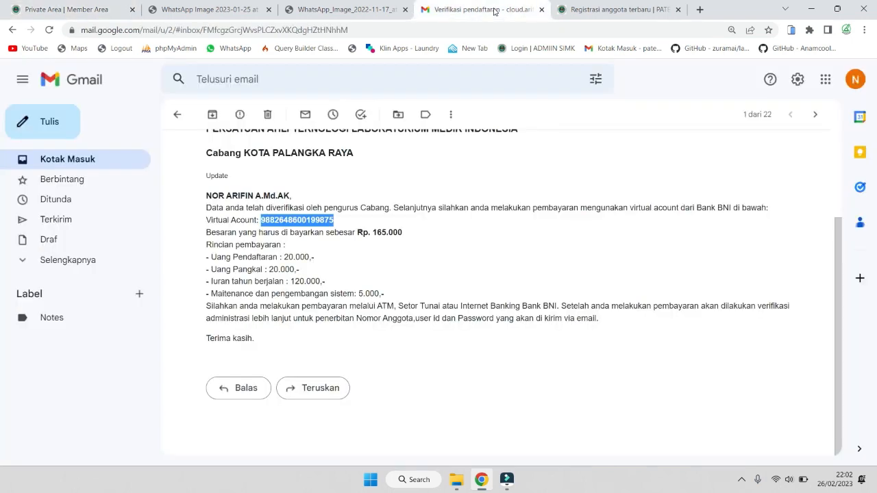
pyautogui.click(94, 160)
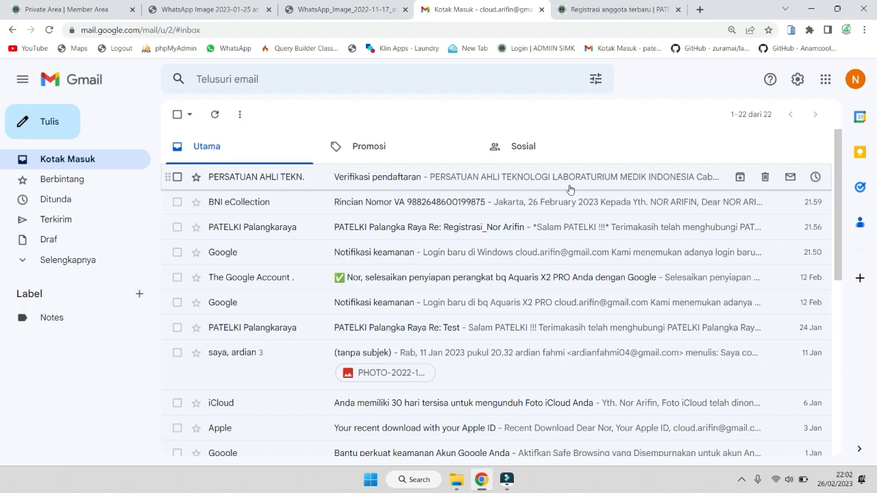
pyautogui.hotkey('ctrl', '1')
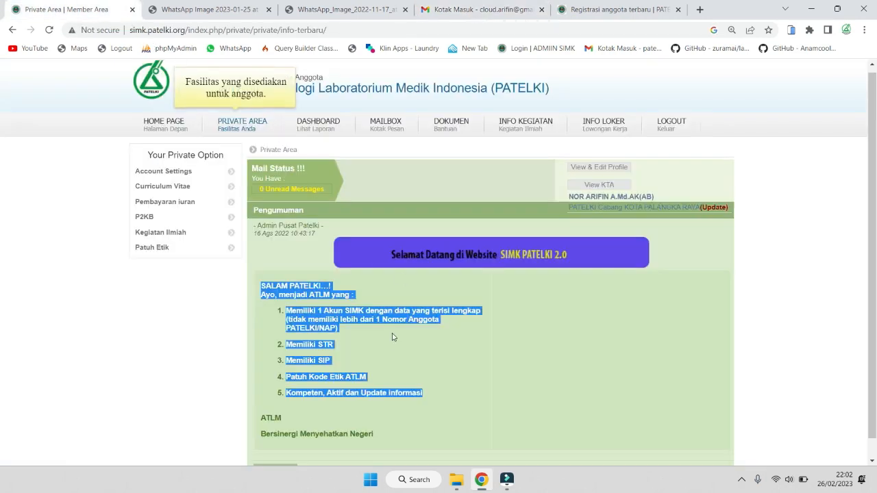
pyautogui.click(210, 349)
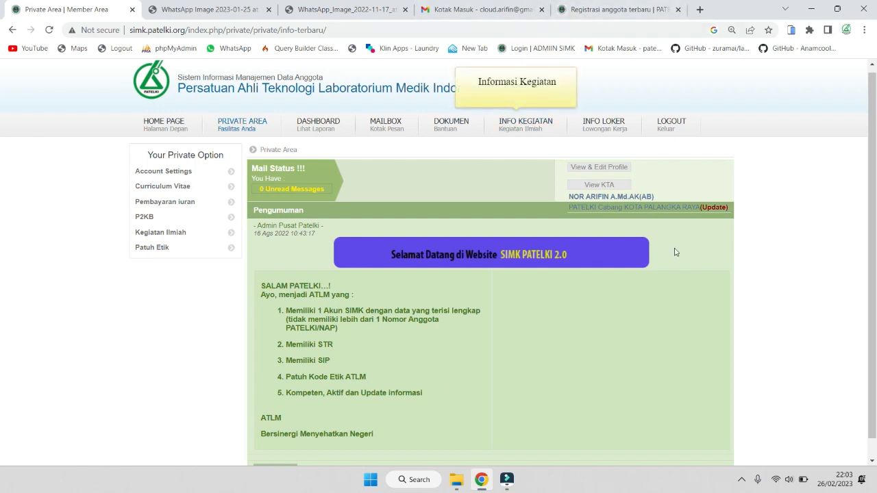
pyautogui.moveTo(875, 110); pyautogui.dragTo(873, 100)
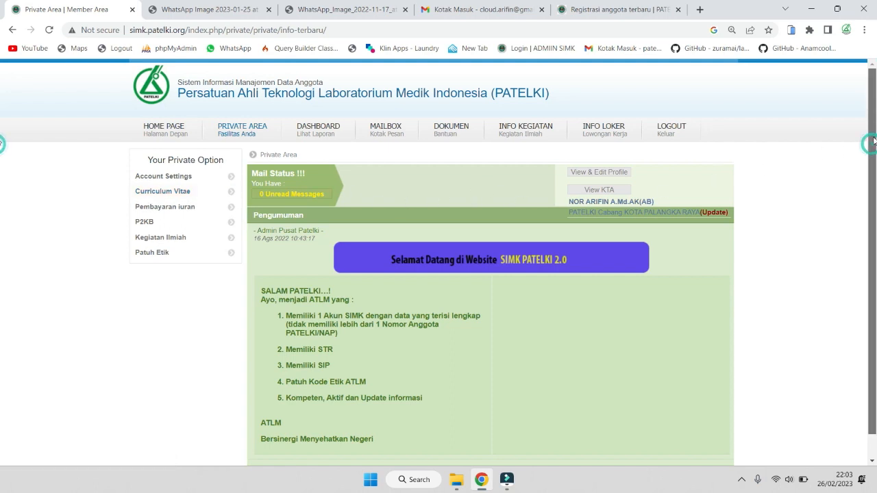
# Fit the WhatsApp_Image_2022-11-17 rules poster to the window, showing all nine points
pyautogui.click(346, 9)
pyautogui.scroll(-5, 547, 201)
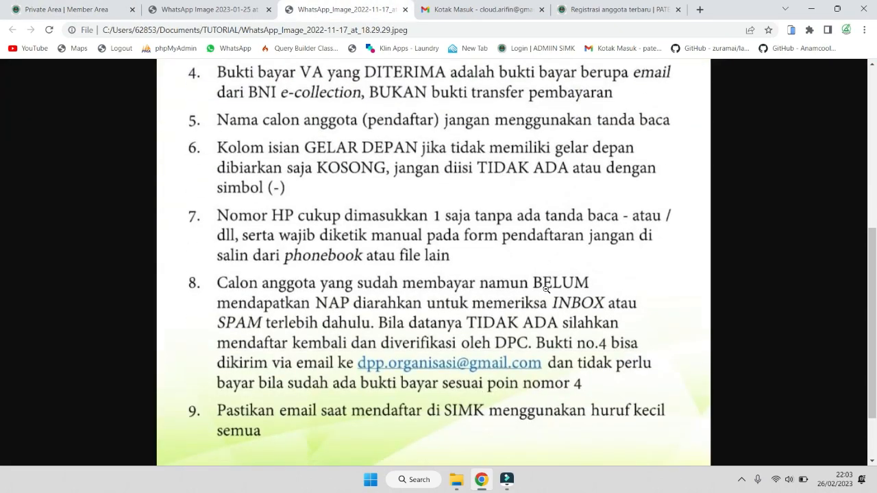
pyautogui.click(183, 6)
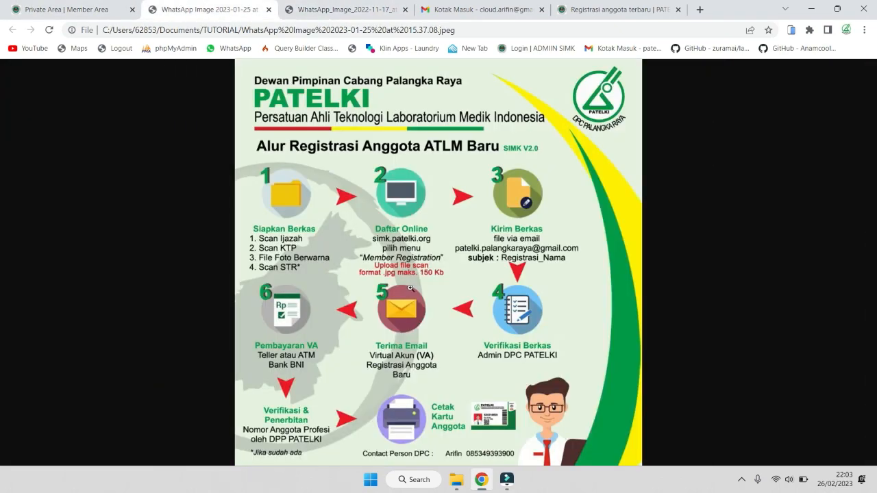
pyautogui.click(331, 7)
pyautogui.scroll(5, 455, 207)
pyautogui.click(455, 232)
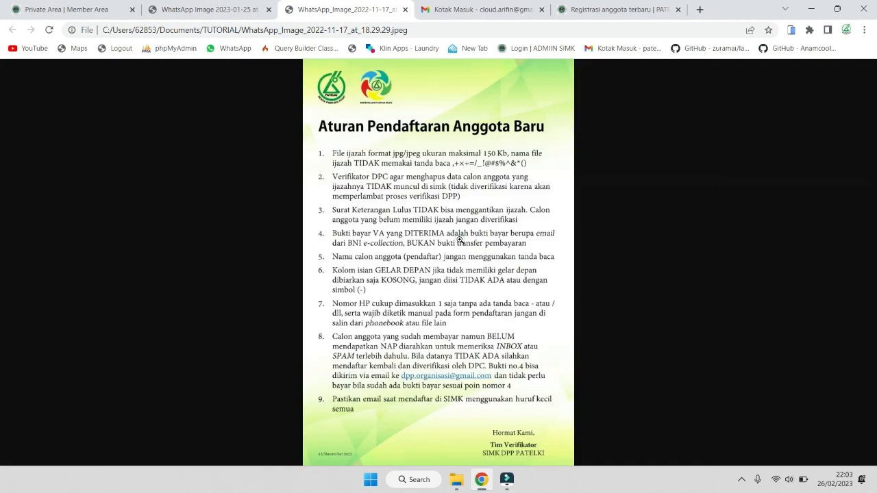